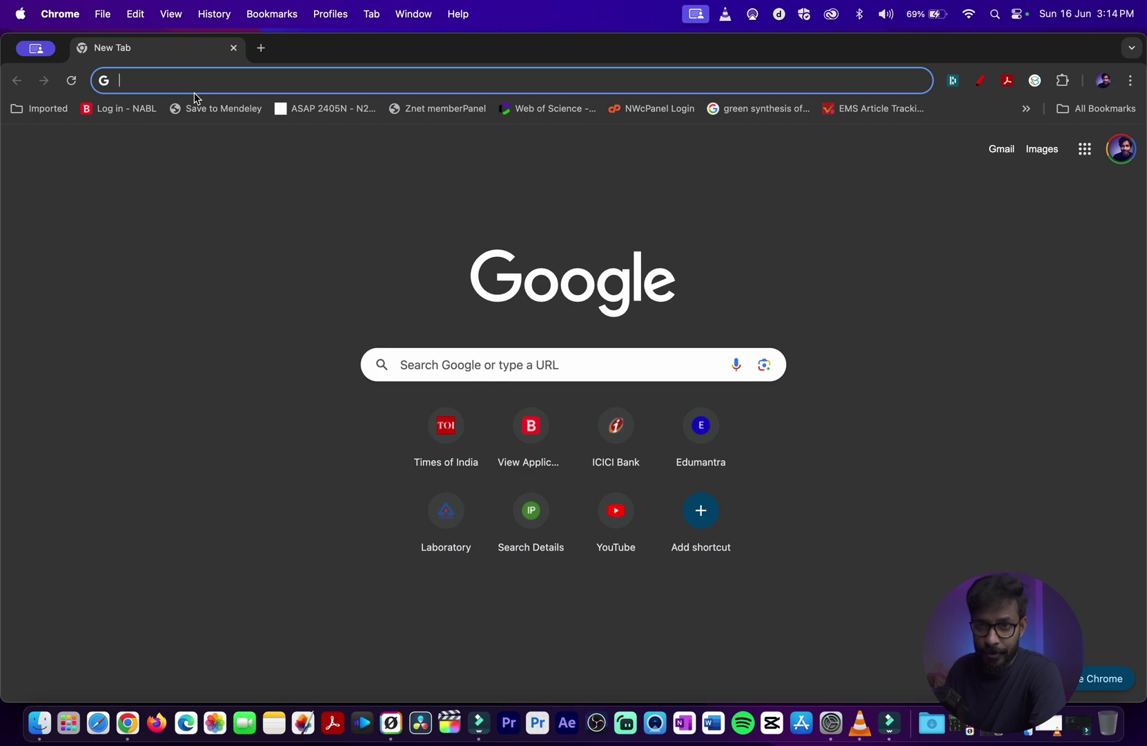
- Search the web for 'blackmagic cloud' and open the Blackmagic Cloud Store result
{"action": "type", "text": "ba"}
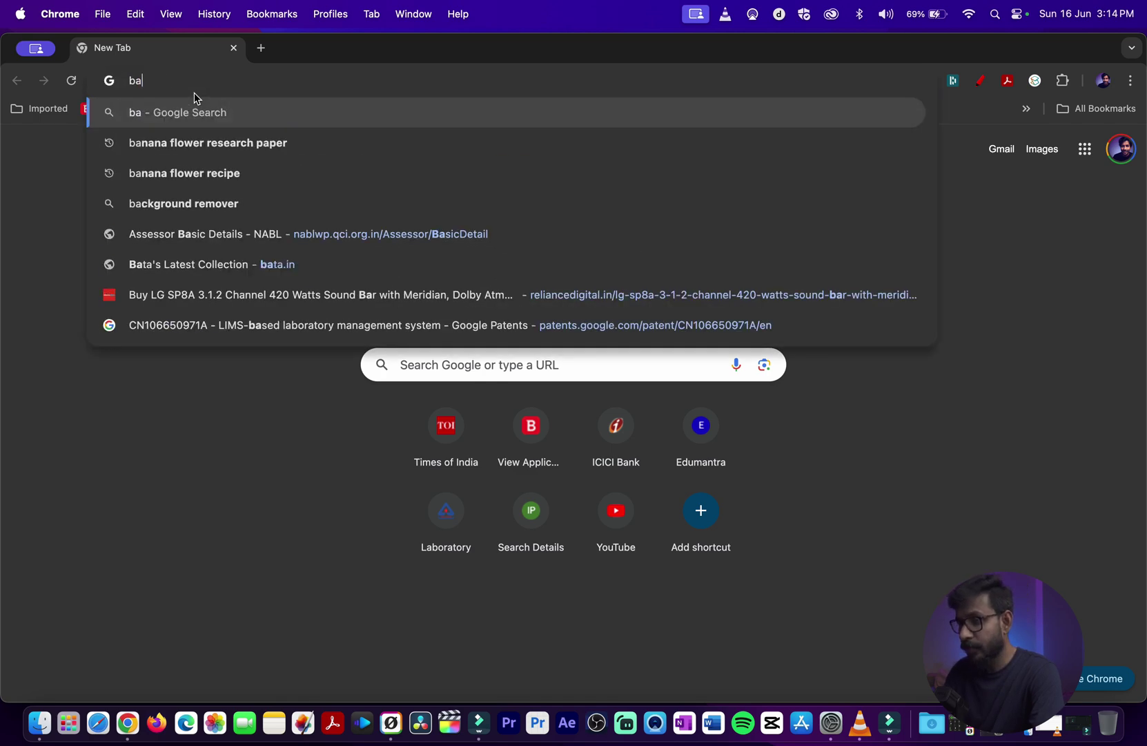
{"action": "key", "text": "BackSpace"}
{"action": "type", "text": "lackma"}
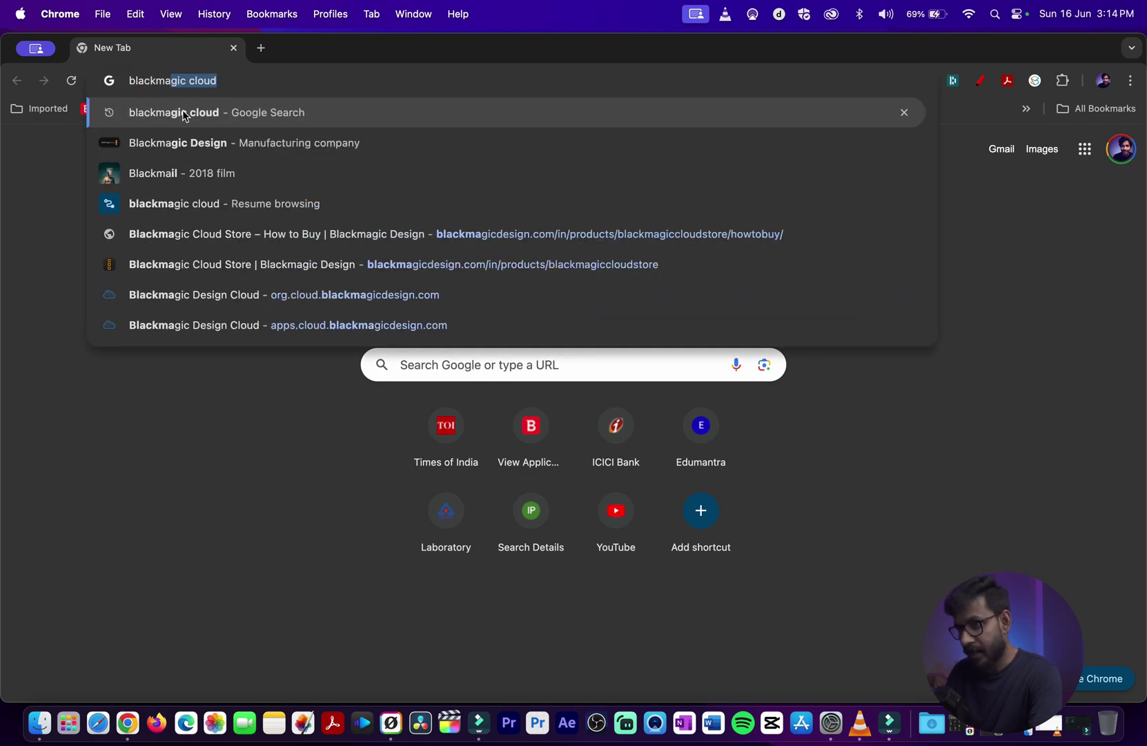
{"action": "left_click", "coordinate": [187, 114]}
{"action": "left_click", "coordinate": [195, 270]}
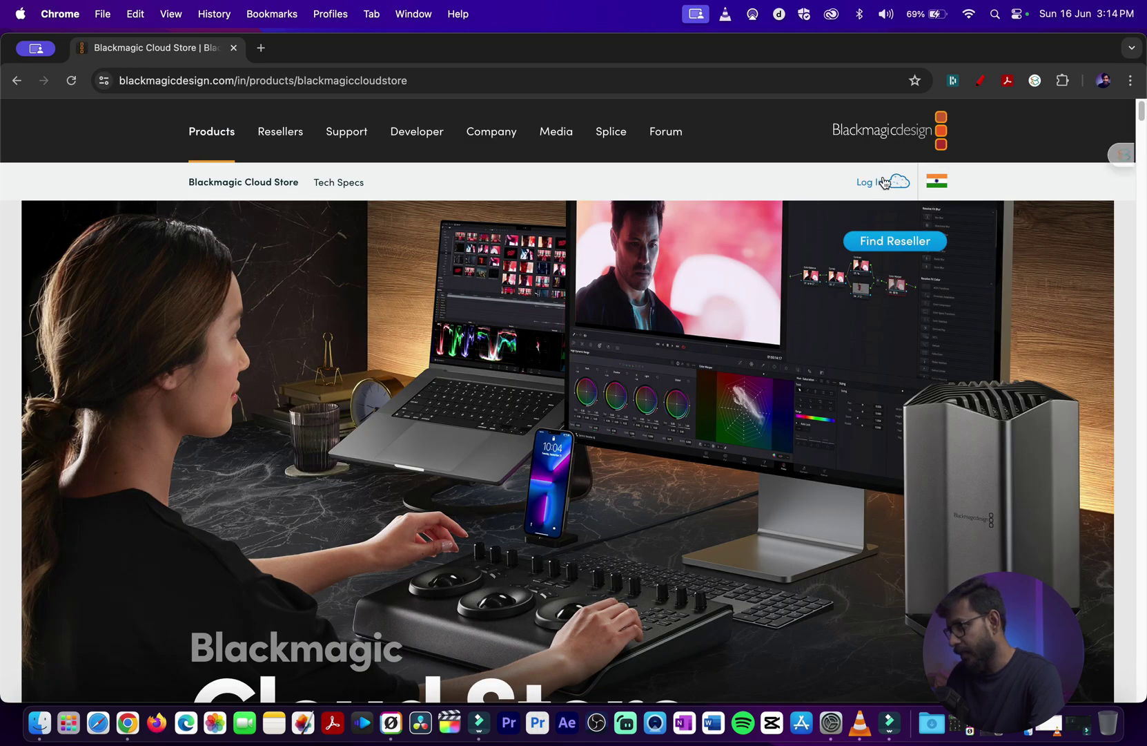
- Log in to Blackmagic Cloud and briefly view the account's storage summary
{"action": "left_click", "coordinate": [875, 182]}
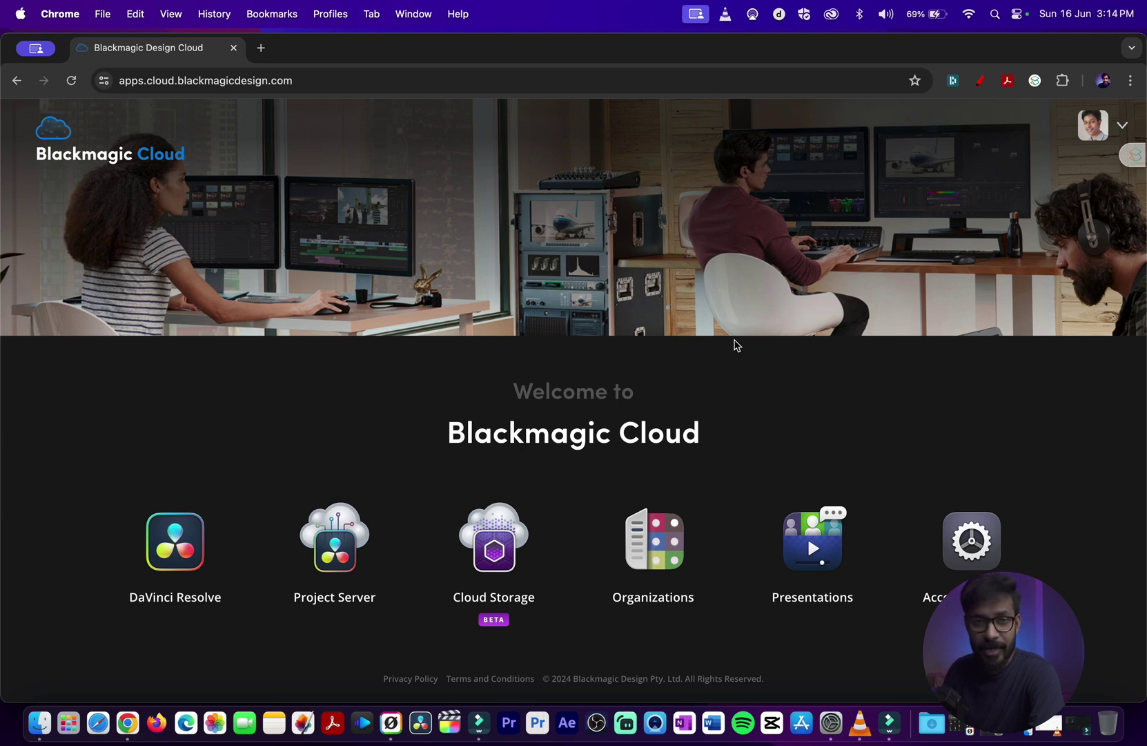
{"action": "left_click", "coordinate": [1118, 125]}
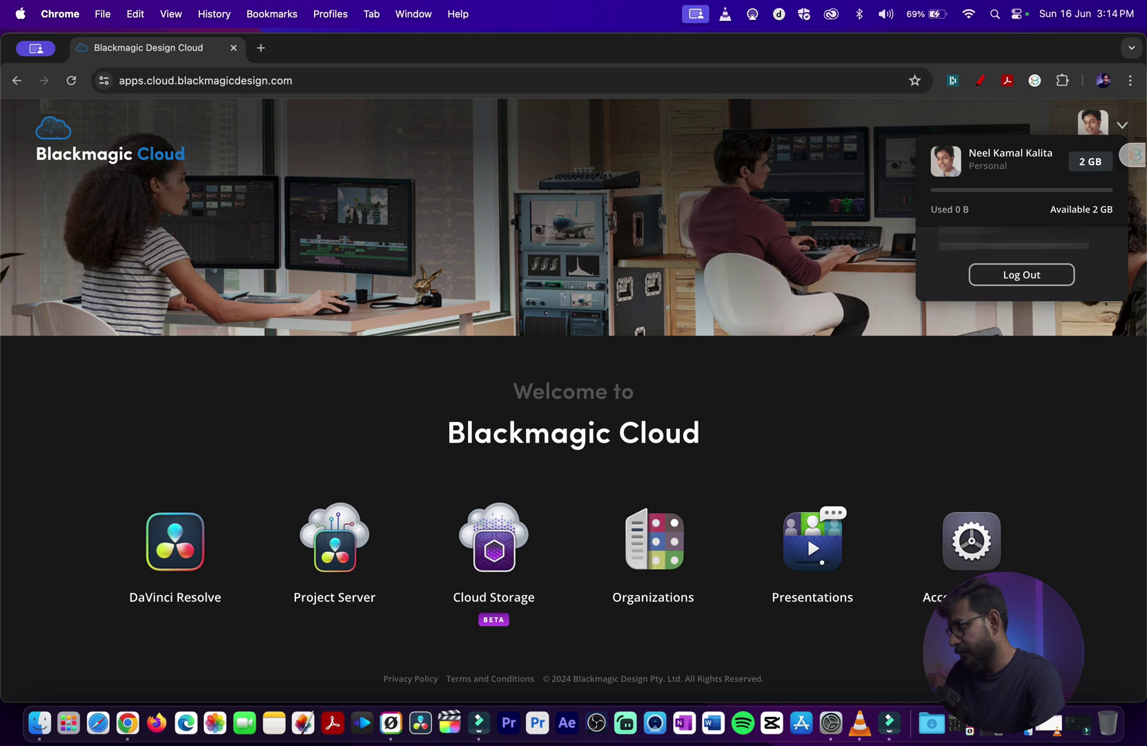
{"action": "left_click", "coordinate": [680, 236]}
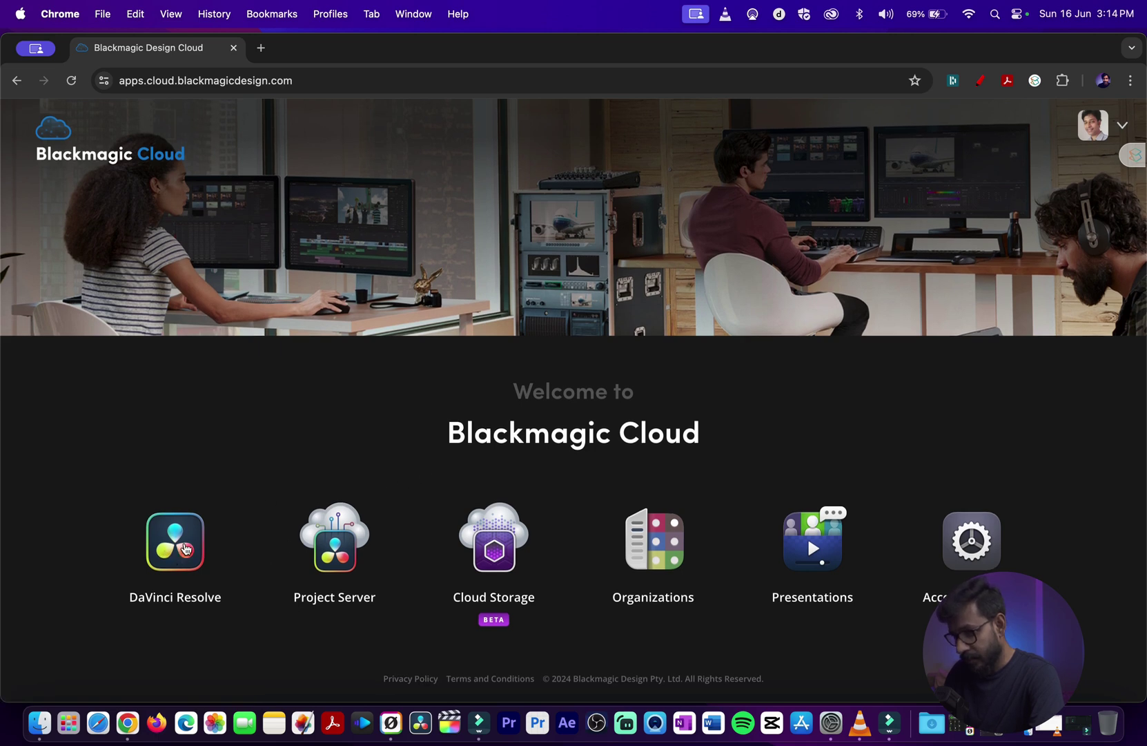
- Open DaVinci Resolve and browse its macOS, Windows, Linux and iPadOS downloads
{"action": "left_click", "coordinate": [185, 548]}
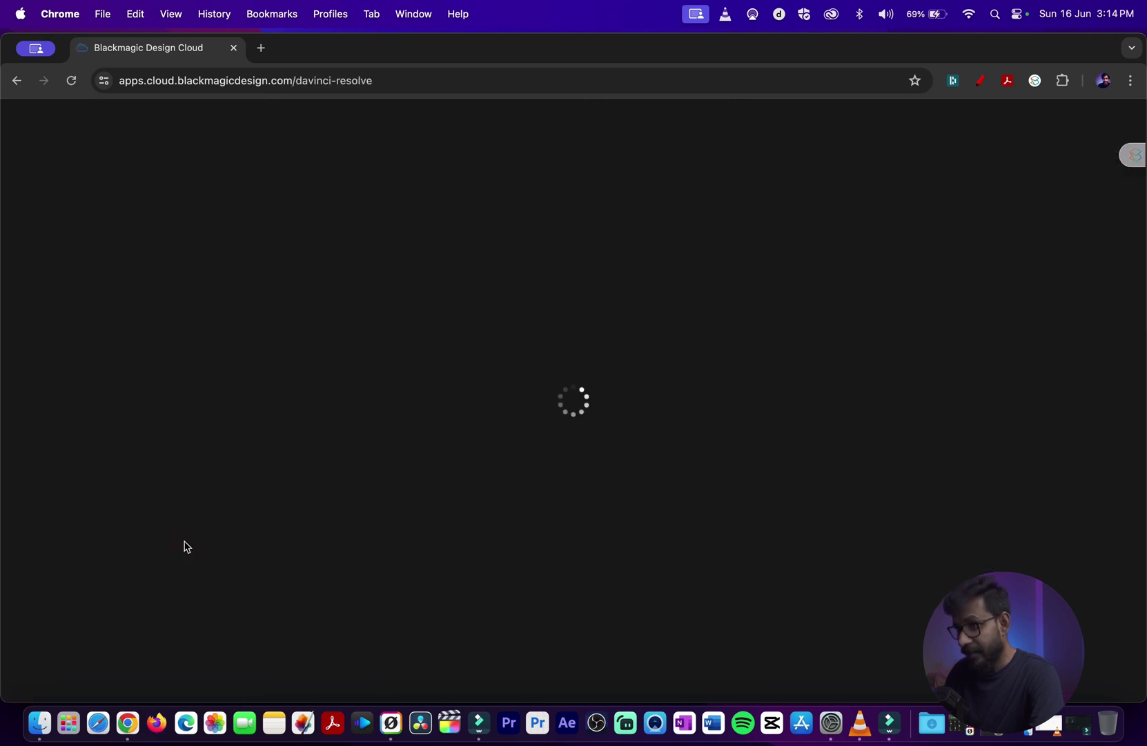
{"action": "scroll", "coordinate": [407, 425], "scroll_direction": "down", "scroll_amount": 5}
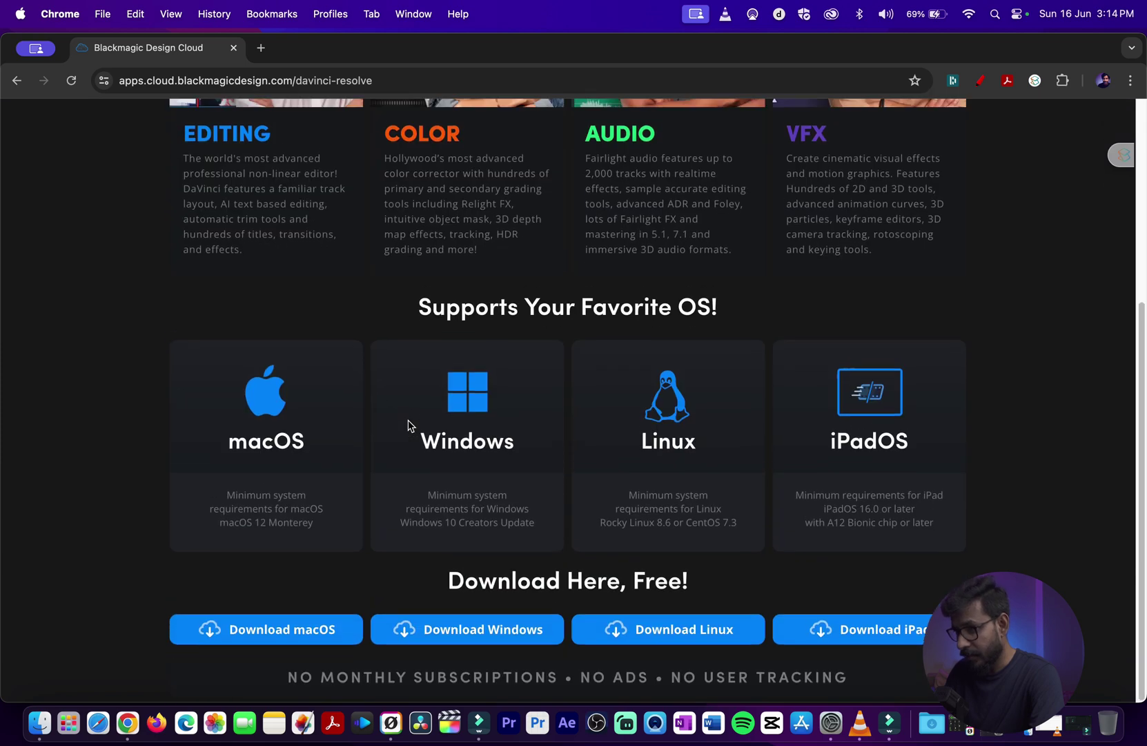
{"action": "scroll", "coordinate": [407, 428], "scroll_direction": "up", "scroll_amount": 1}
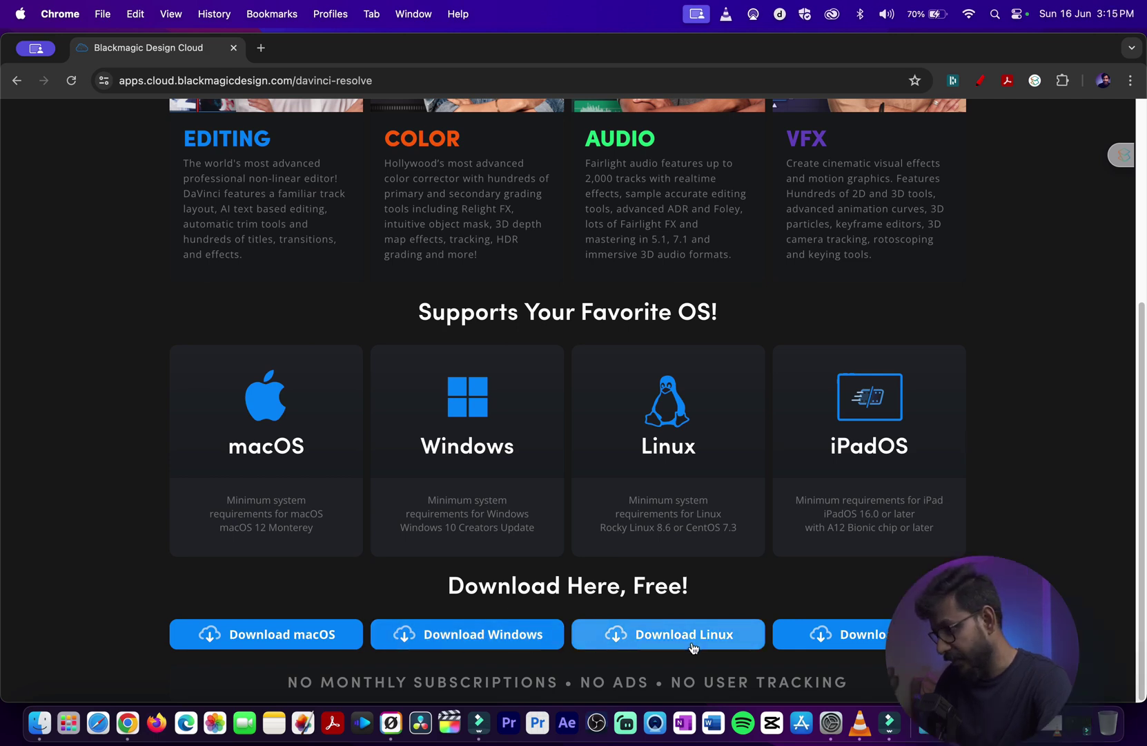
{"action": "scroll", "coordinate": [773, 551], "scroll_direction": "up", "scroll_amount": 5}
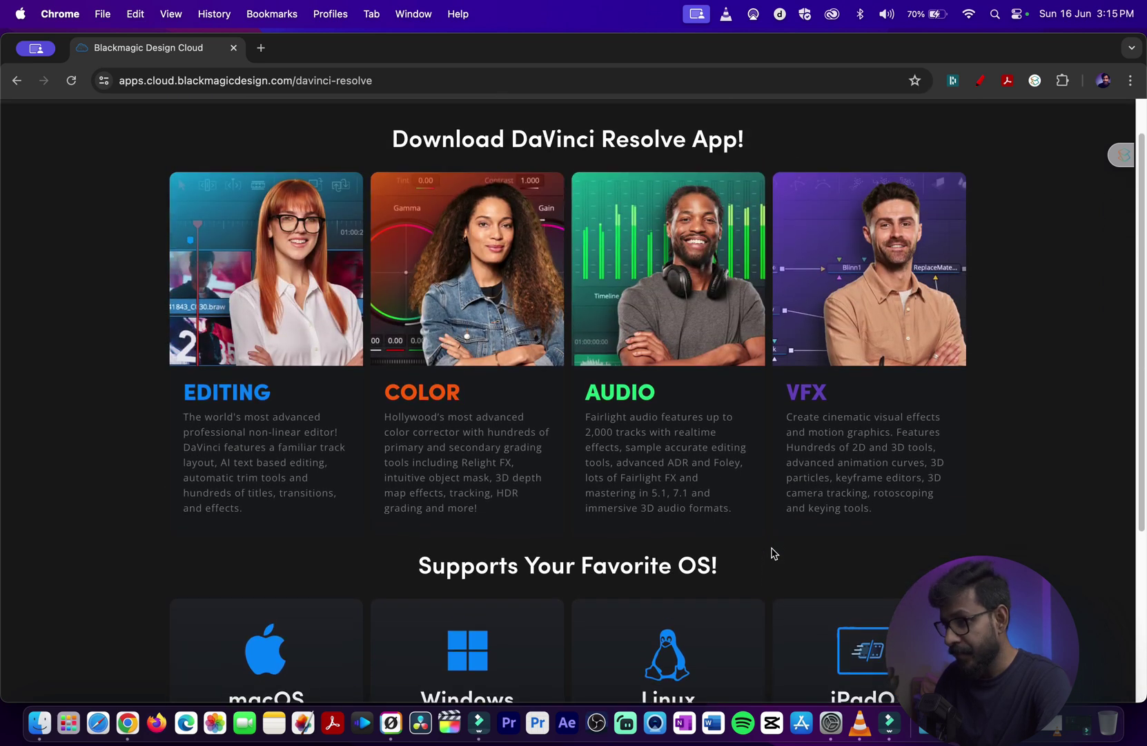
{"action": "scroll", "coordinate": [773, 552], "scroll_direction": "up", "scroll_amount": 2}
- Check Project Server's plan-upgrade notice, then view the empty 2.0 GB Cloud Storage space
{"action": "left_click", "coordinate": [469, 137]}
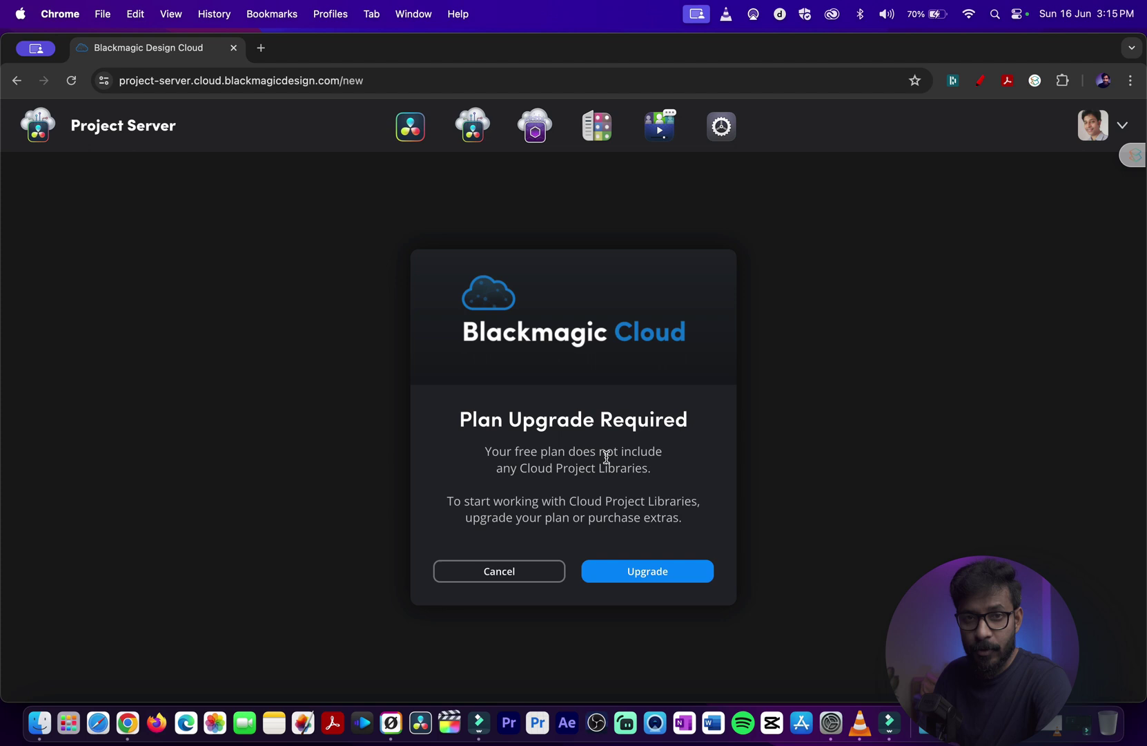
{"action": "left_click", "coordinate": [535, 127]}
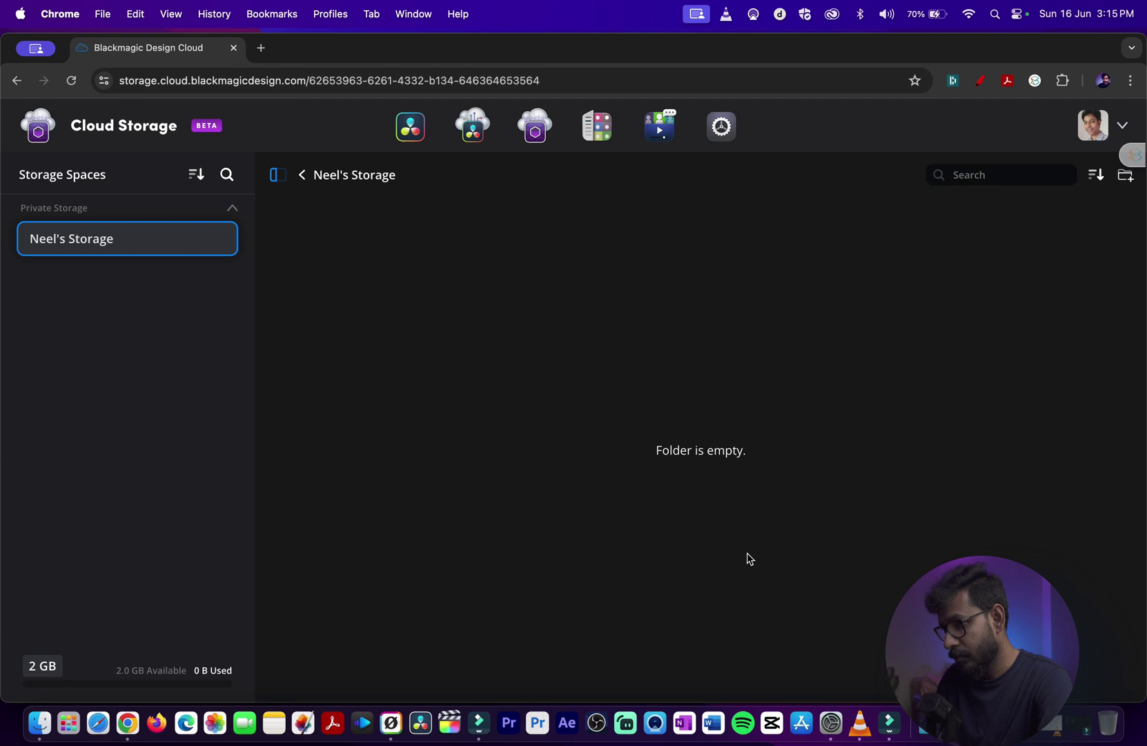
{"action": "scroll", "coordinate": [750, 558], "scroll_direction": "down", "scroll_amount": 2}
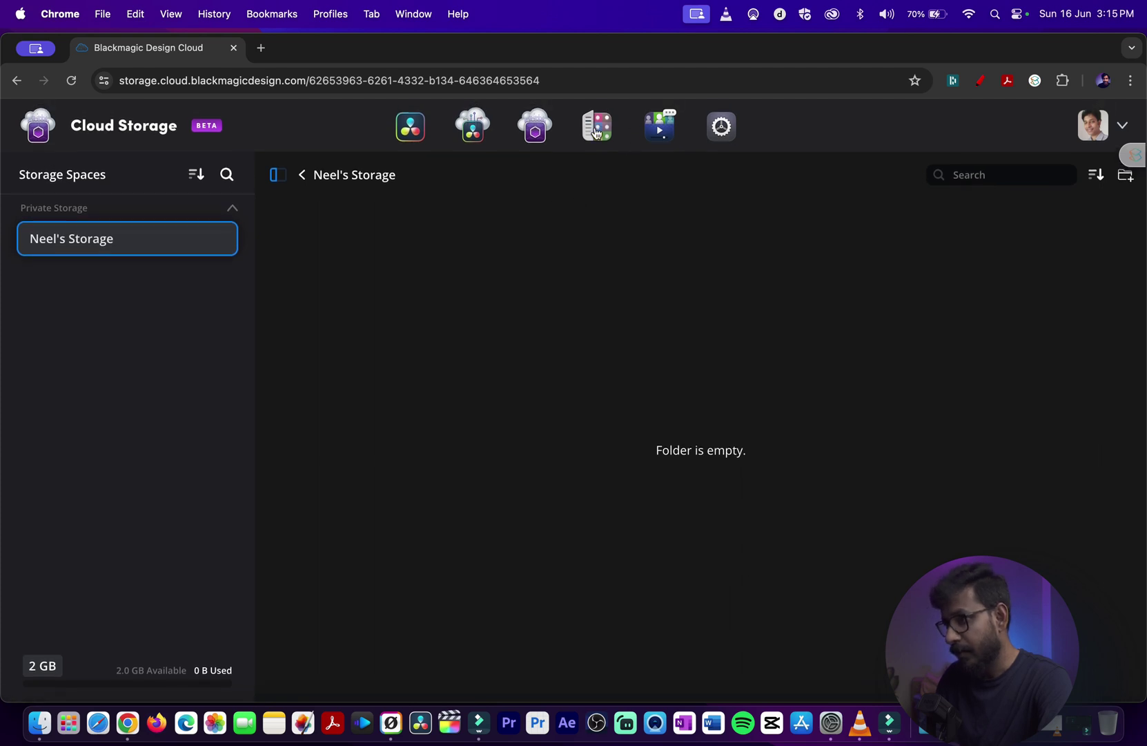
- View the free plan in Settings' Manage Plan: 2 GB storage, 20 presentations, 30 members
{"action": "left_click", "coordinate": [719, 131]}
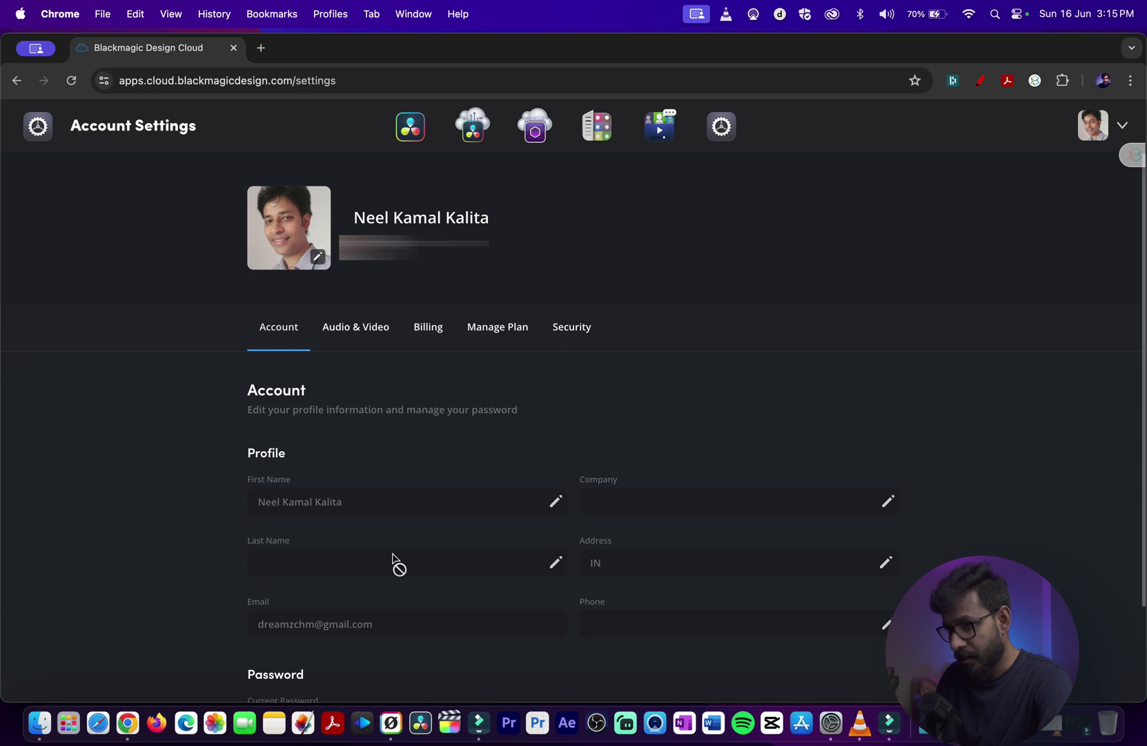
{"action": "left_click", "coordinate": [499, 337]}
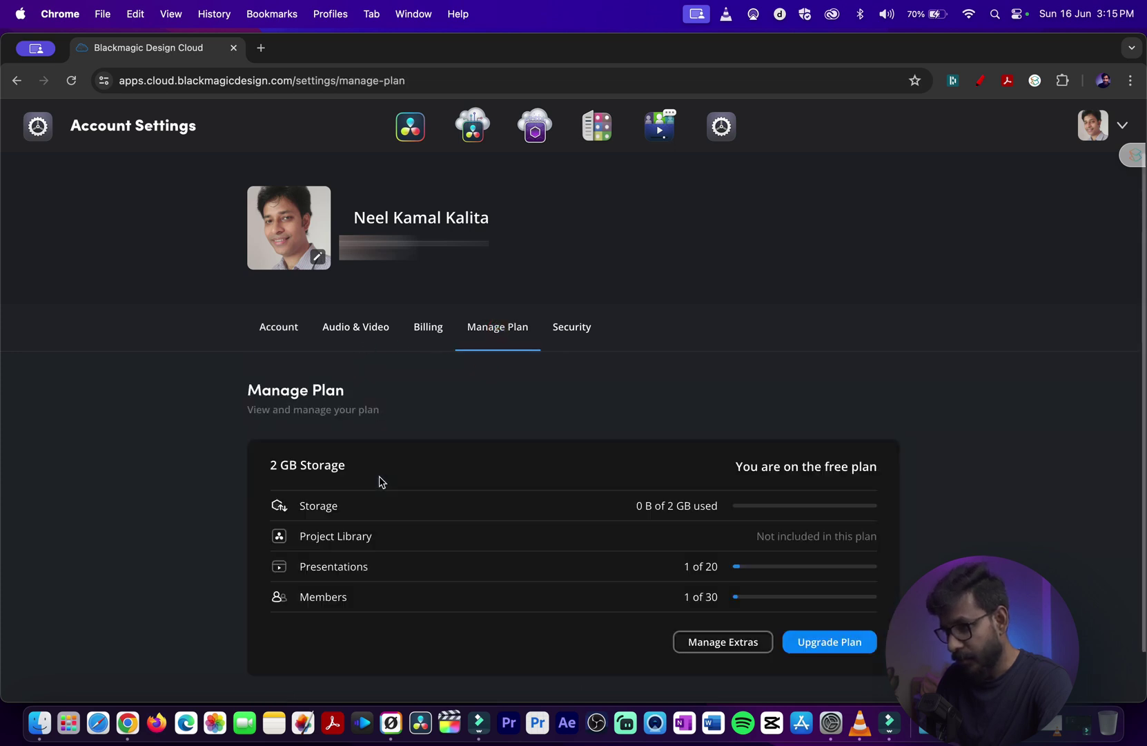
{"action": "scroll", "coordinate": [382, 481], "scroll_direction": "down", "scroll_amount": 2}
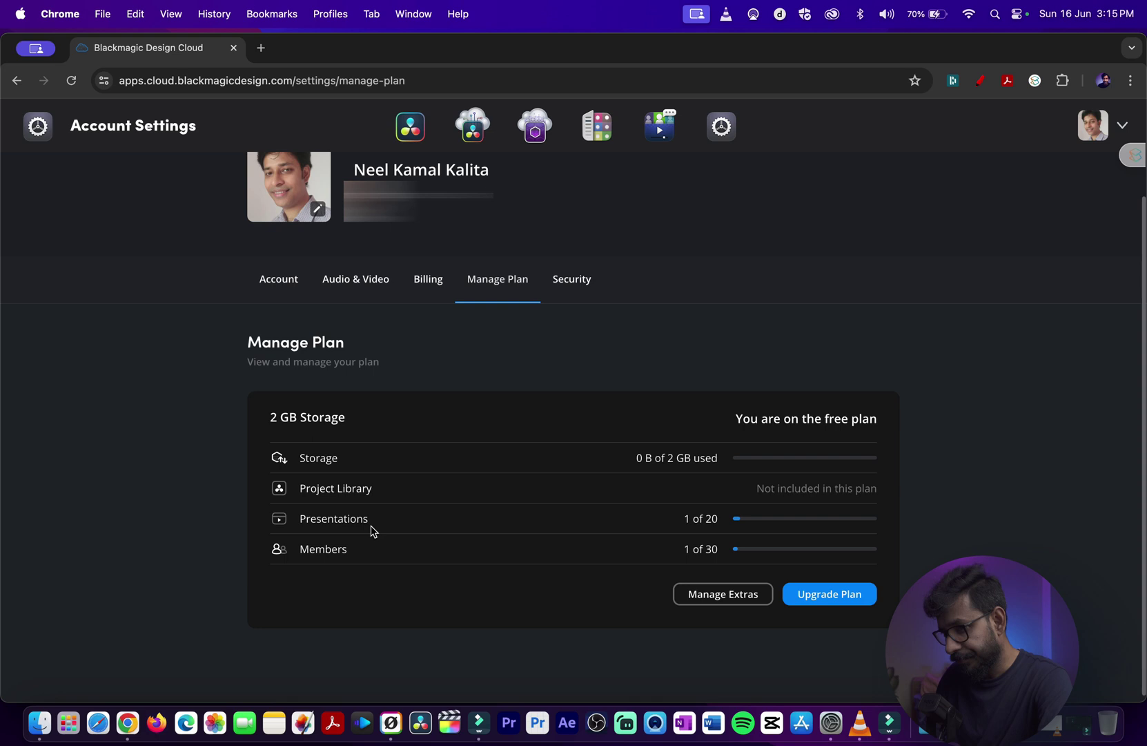
{"action": "scroll", "coordinate": [373, 531], "scroll_direction": "down", "scroll_amount": 1}
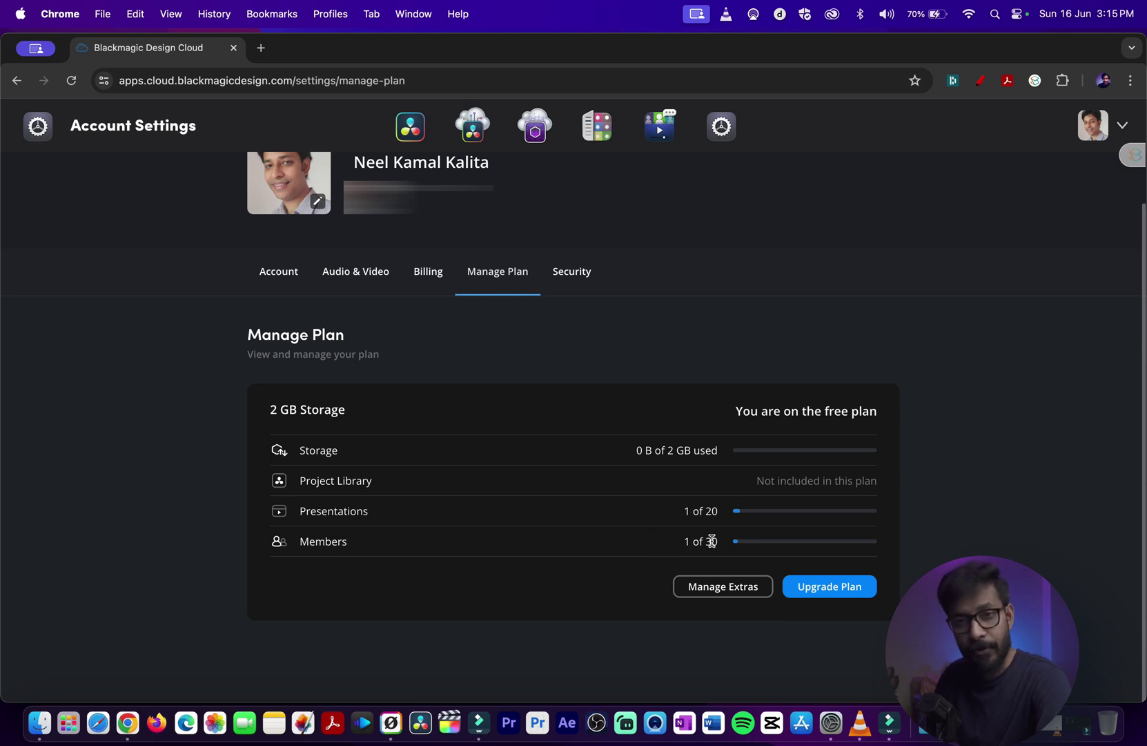
- Slide storage up to 500 GB, return it to 2 GB, and cancel the plan change
{"action": "left_click", "coordinate": [843, 589]}
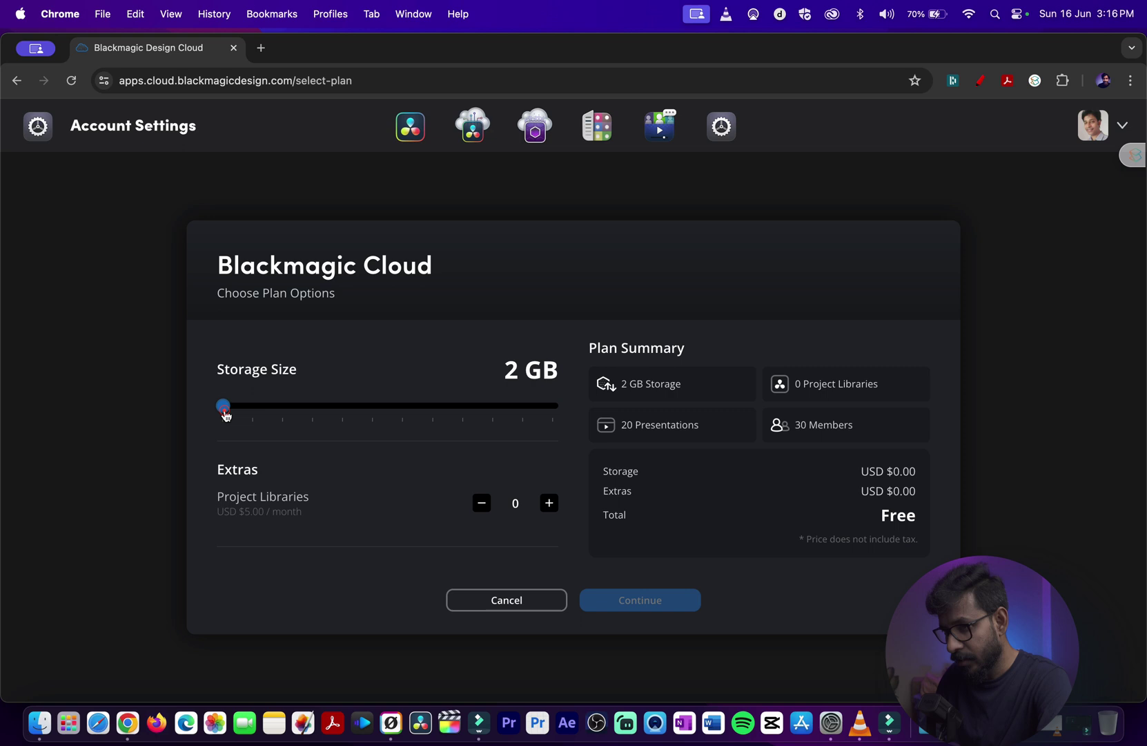
{"action": "left_click_drag", "start_coordinate": [224, 408], "coordinate": [565, 439]}
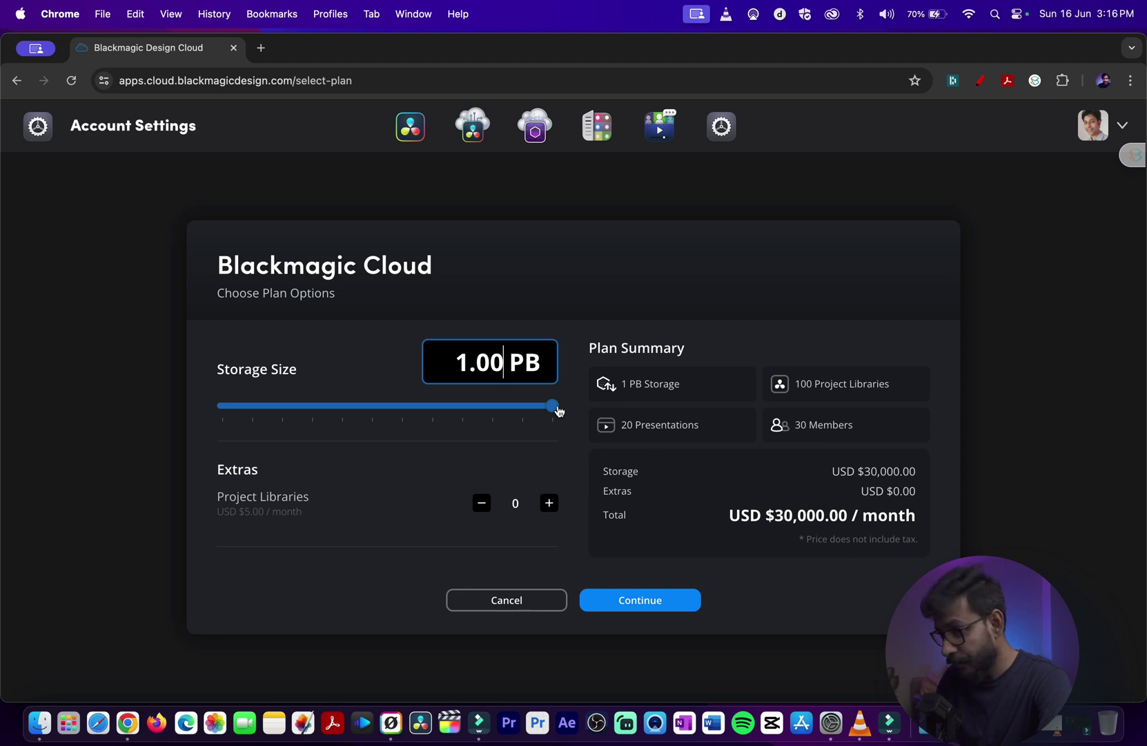
{"action": "left_click_drag", "start_coordinate": [552, 406], "coordinate": [258, 413]}
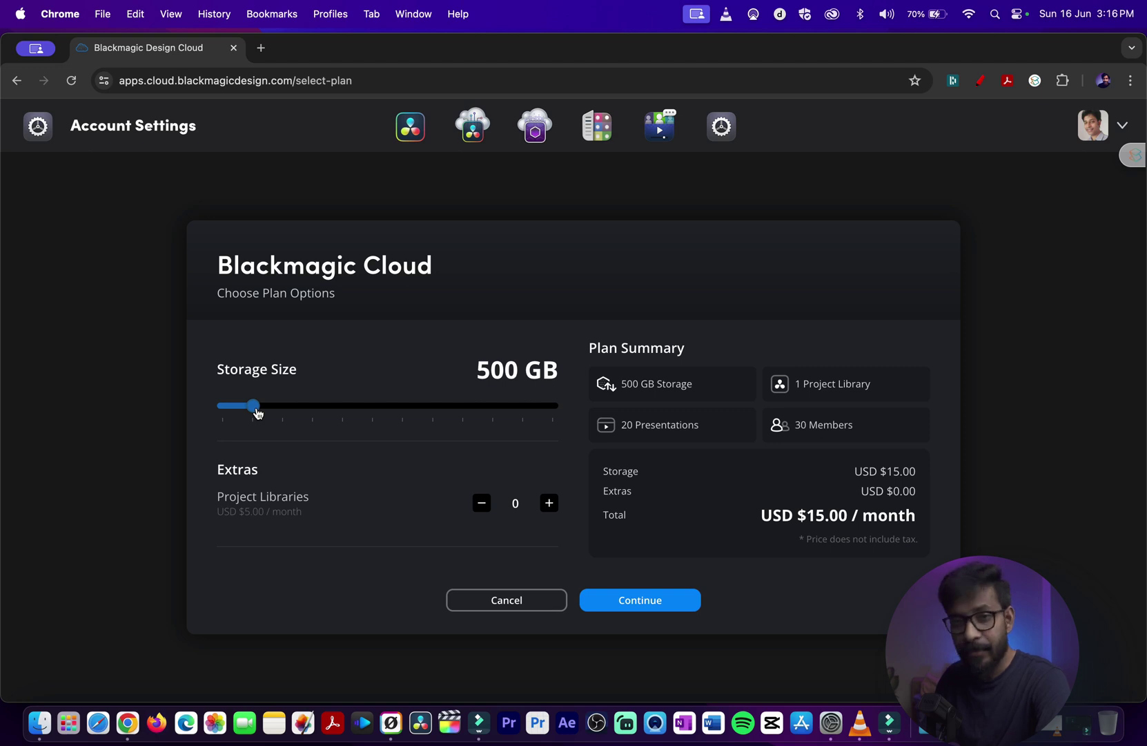
{"action": "left_click_drag", "start_coordinate": [257, 412], "coordinate": [203, 407]}
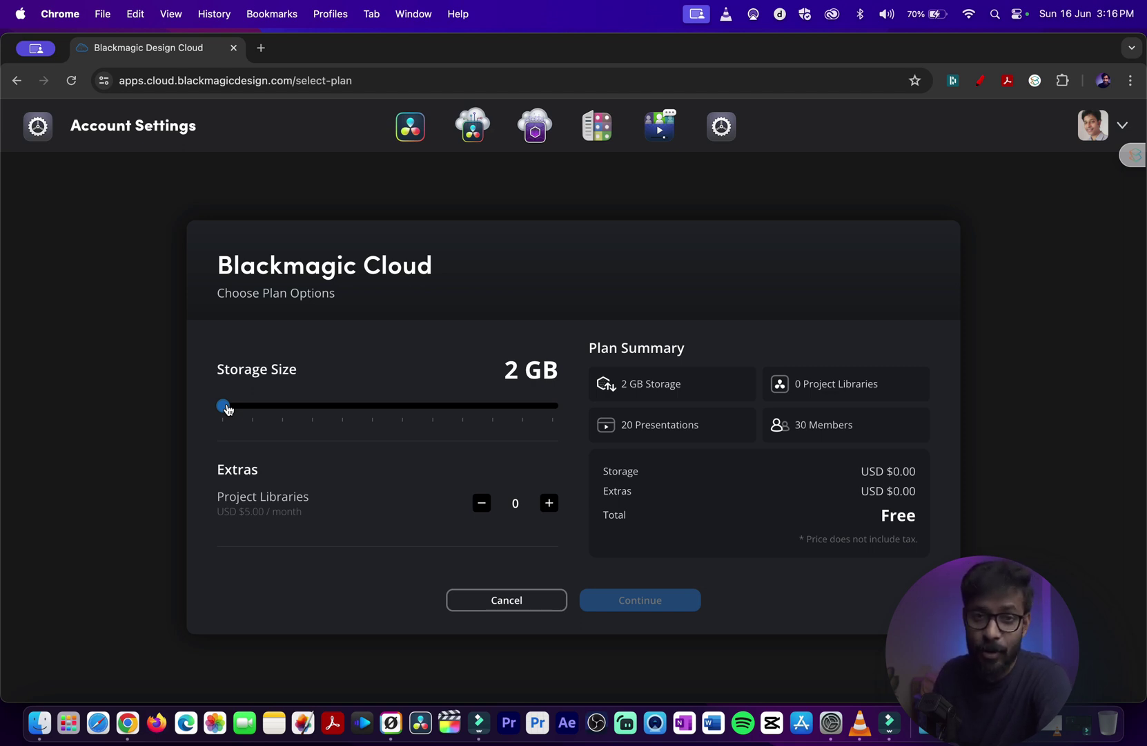
{"action": "left_click", "coordinate": [518, 603]}
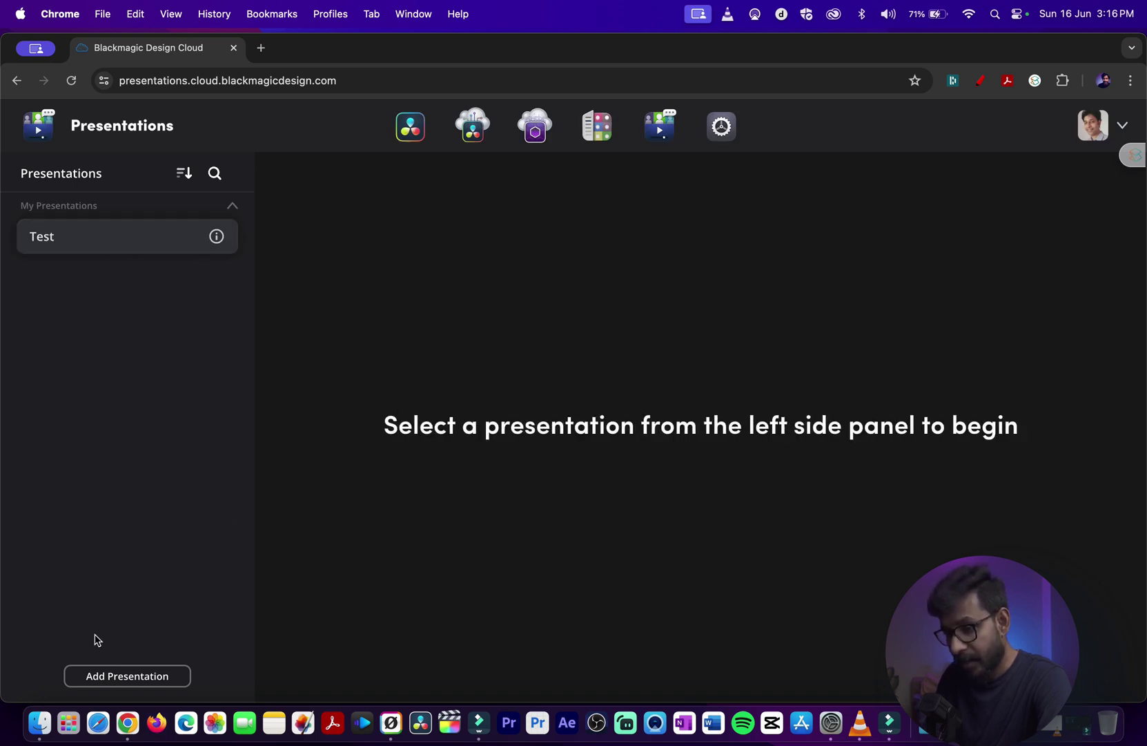
- Begin adding a new presentation, then cancel it so only Test remains
{"action": "left_click", "coordinate": [98, 682]}
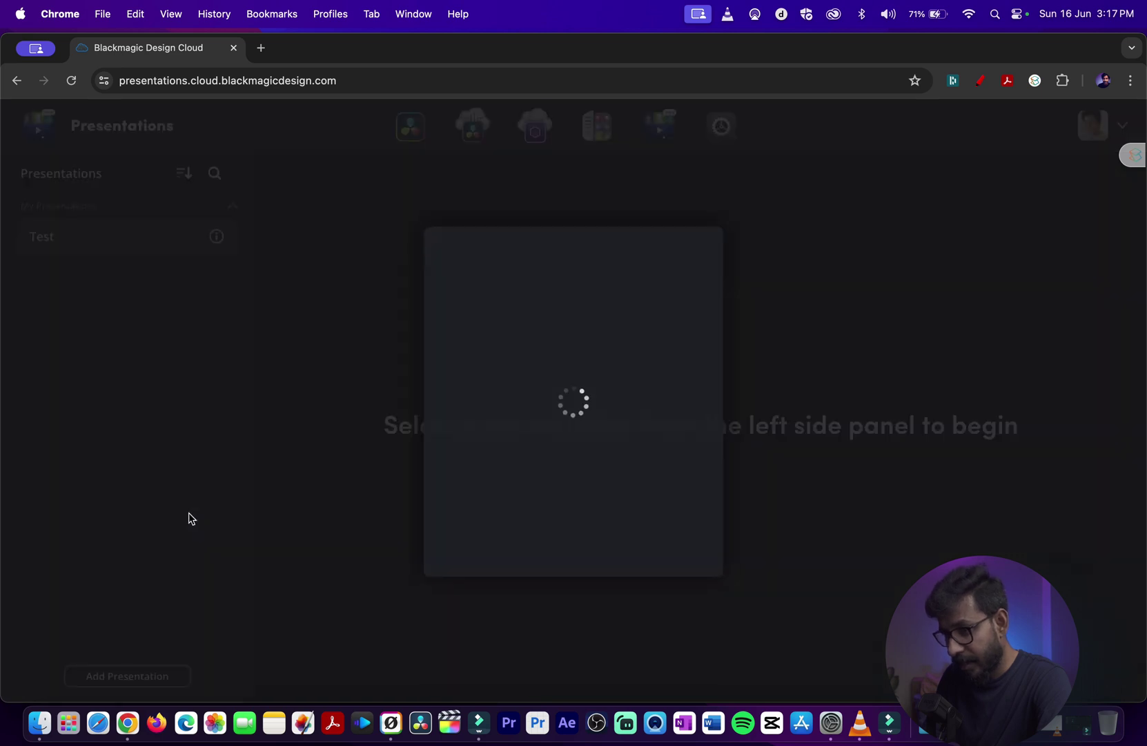
{"action": "left_click", "coordinate": [609, 457]}
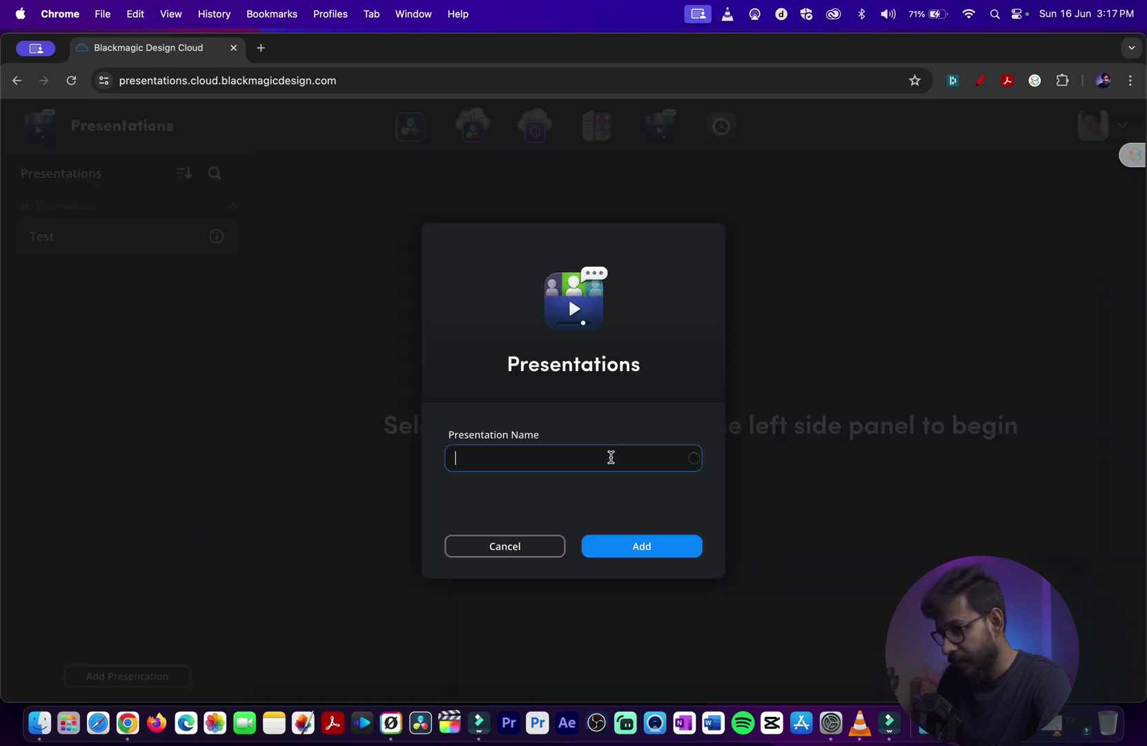
{"action": "left_click", "coordinate": [774, 364]}
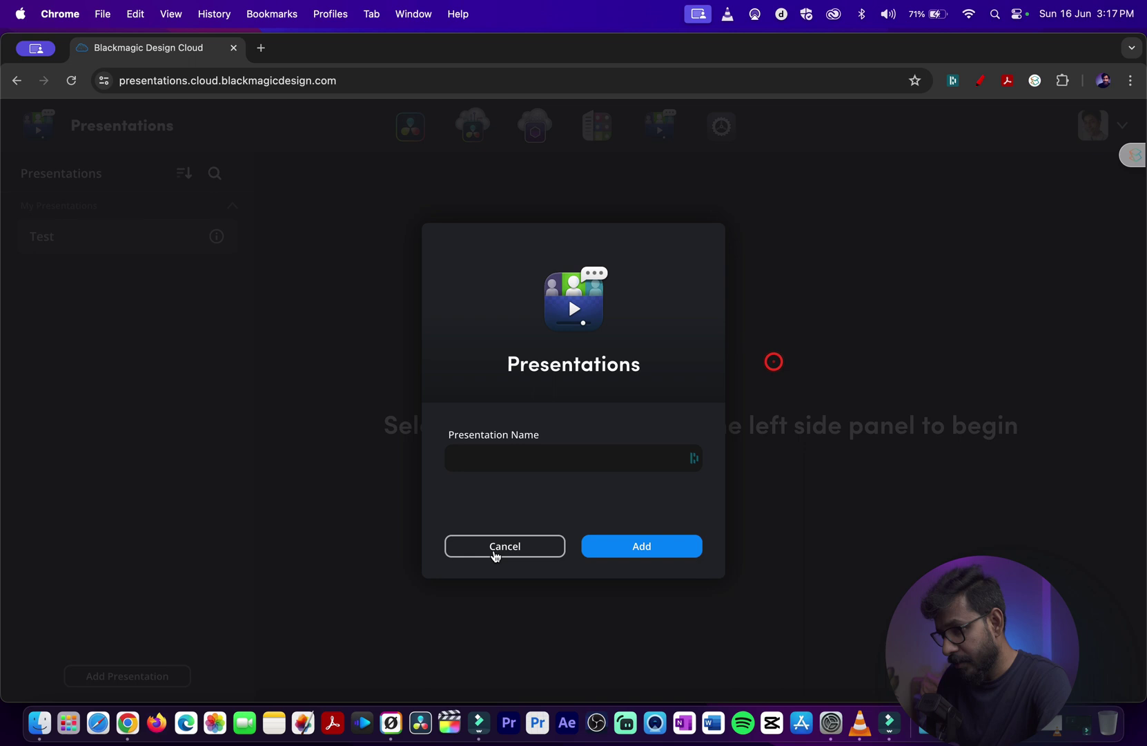
{"action": "left_click", "coordinate": [801, 220]}
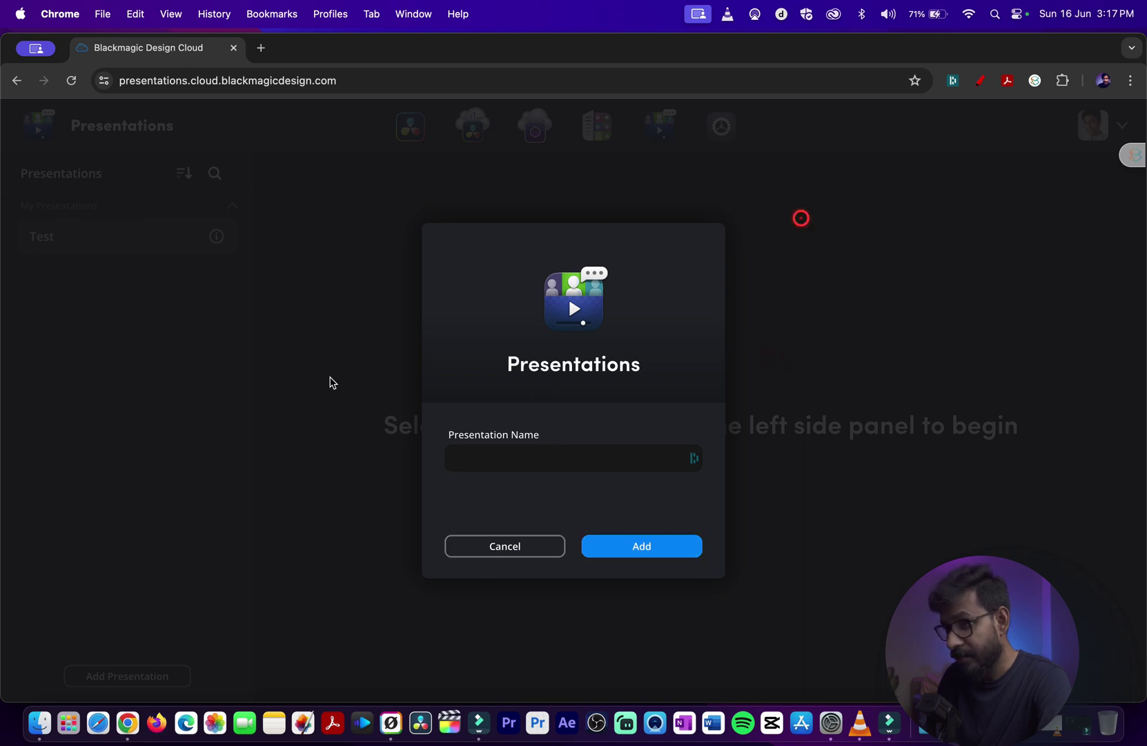
{"action": "left_click", "coordinate": [505, 546]}
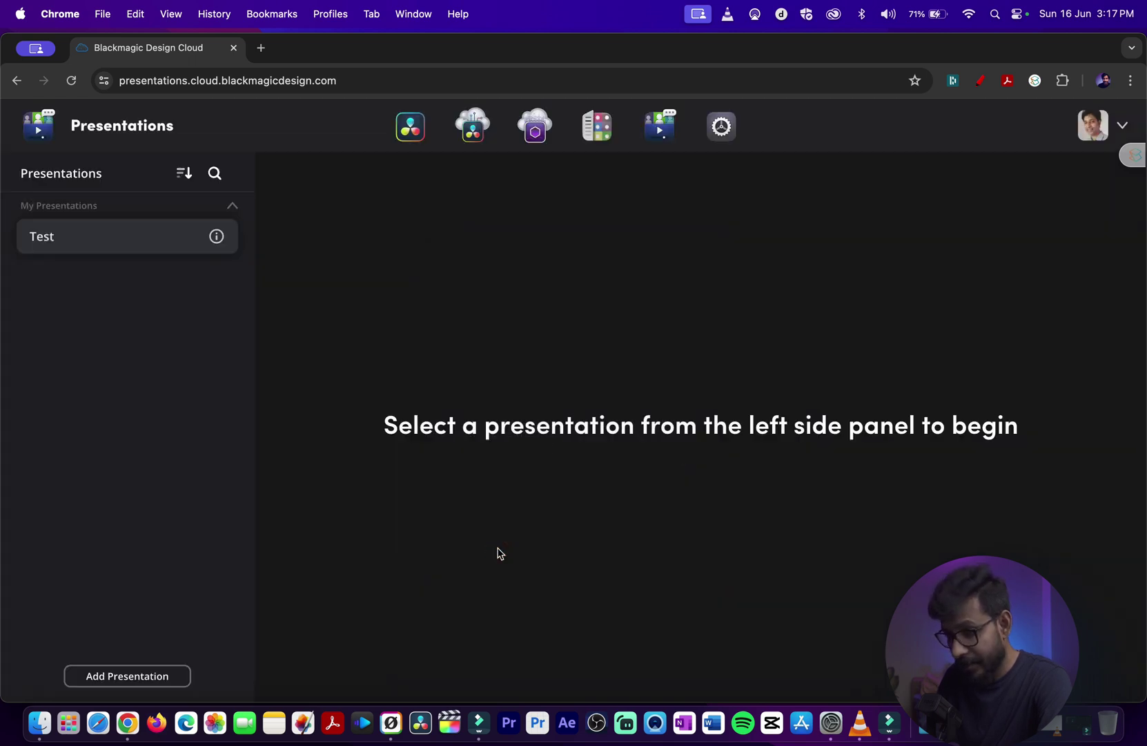
- Create an organization named NWDS with India as its country
{"action": "left_click", "coordinate": [599, 136]}
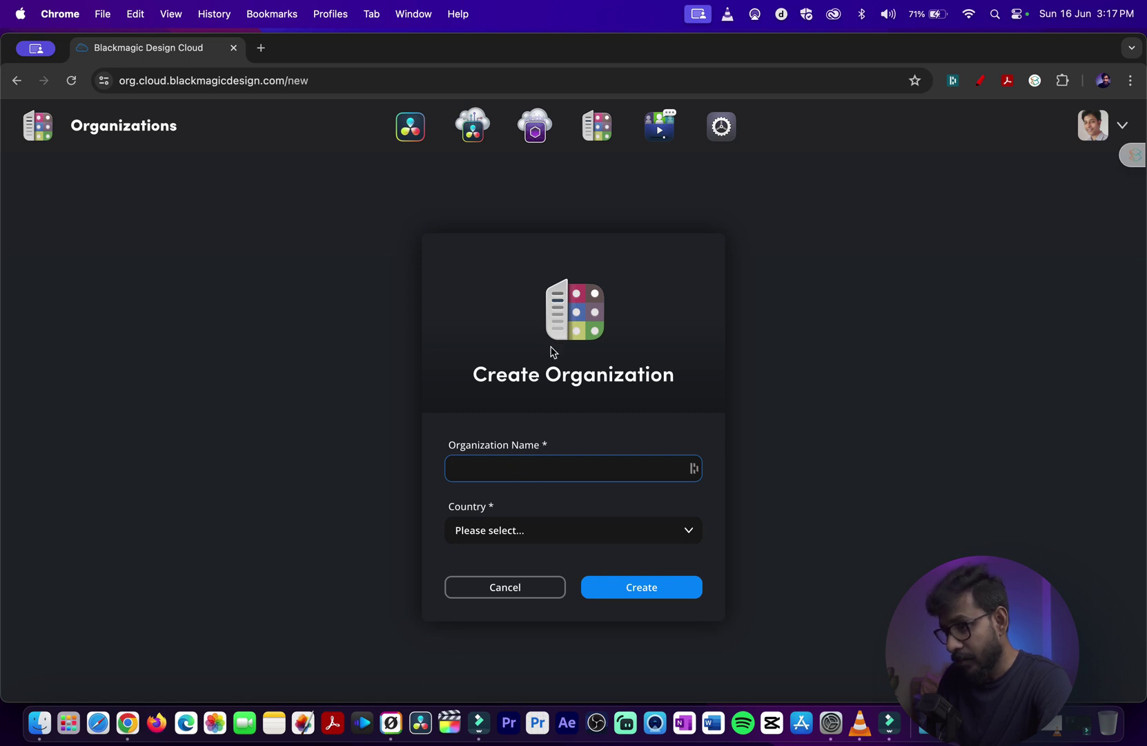
{"action": "left_click", "coordinate": [506, 471]}
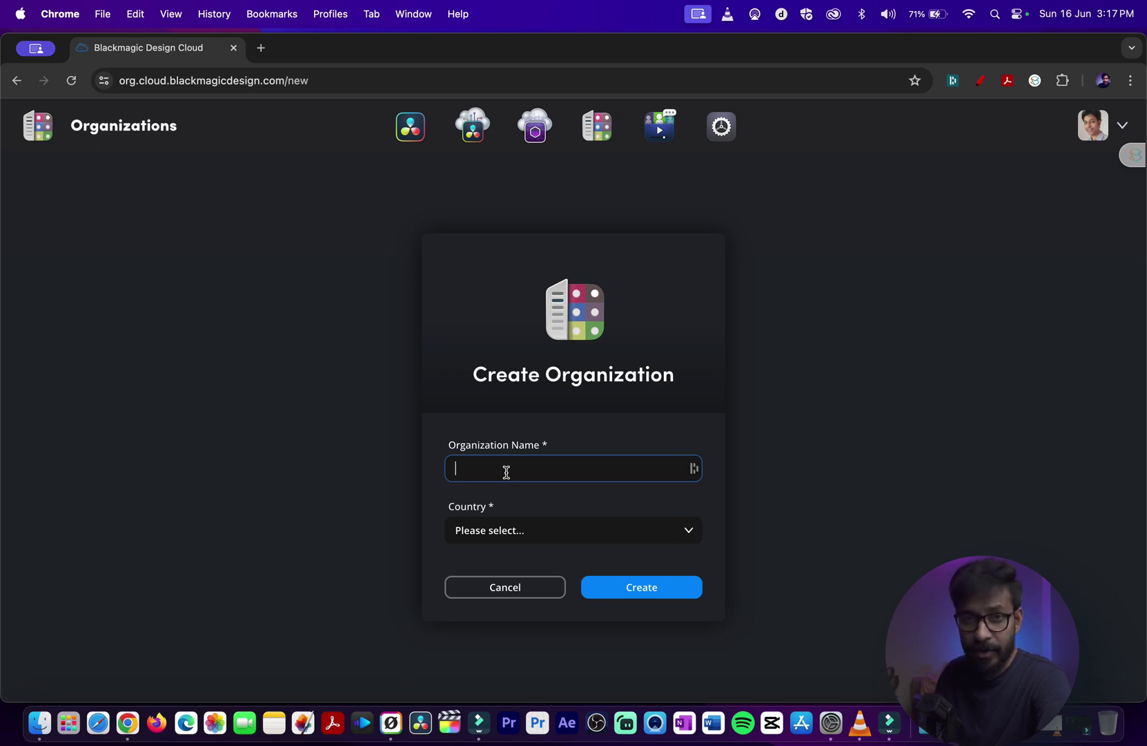
{"action": "type", "text": "NWDS"}
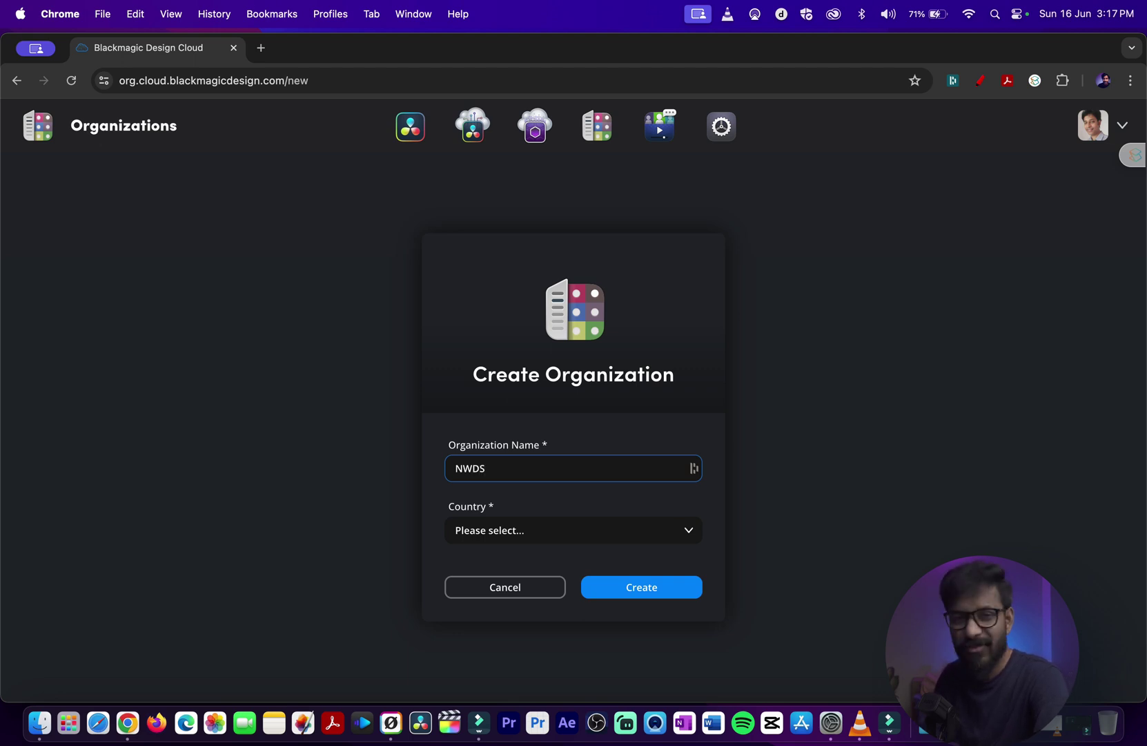
{"action": "left_click", "coordinate": [547, 531]}
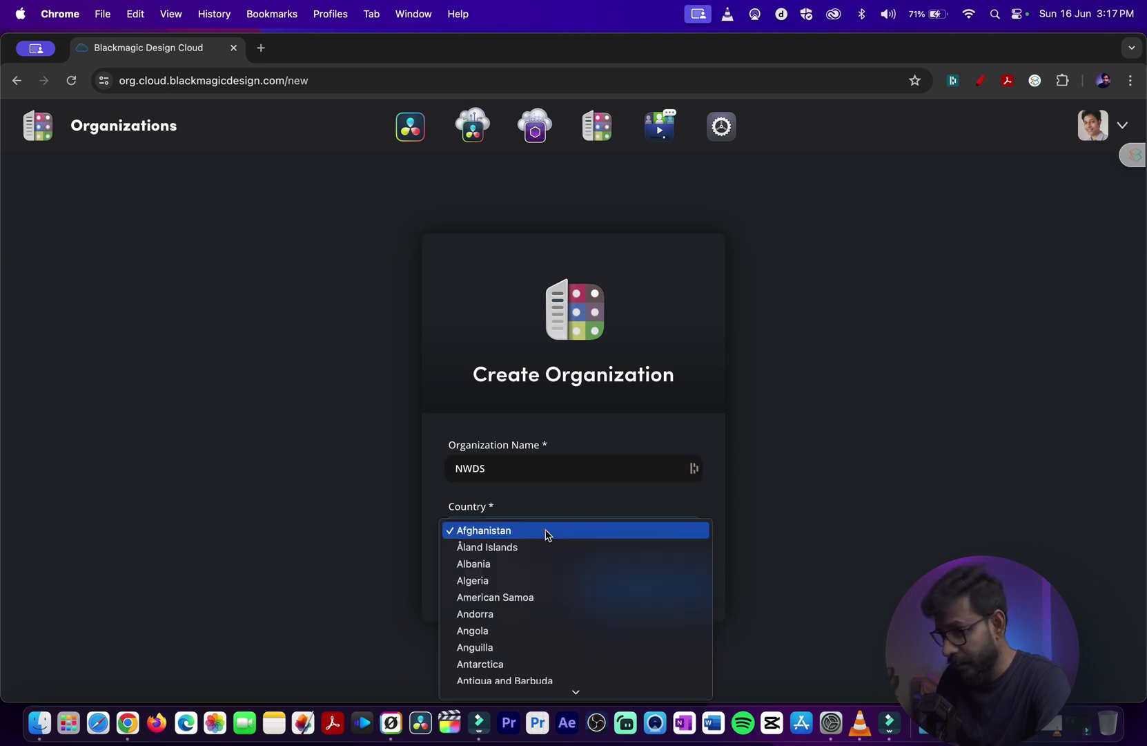
{"action": "type", "text": "india"}
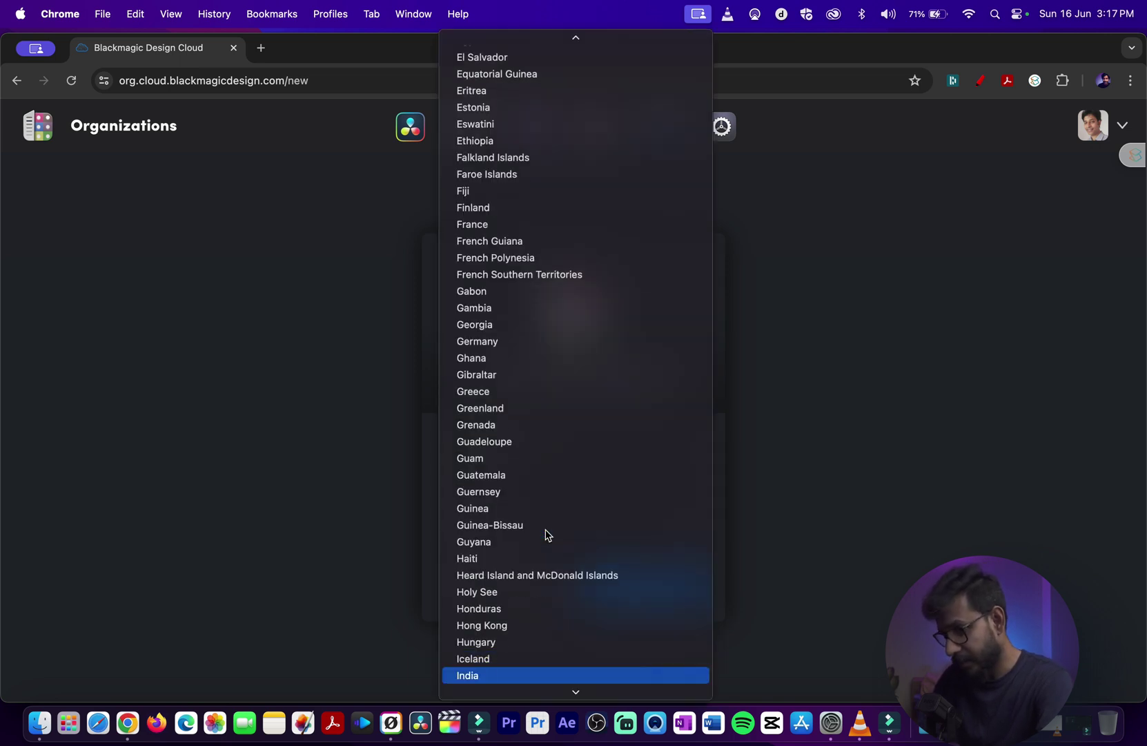
{"action": "left_click", "coordinate": [481, 676]}
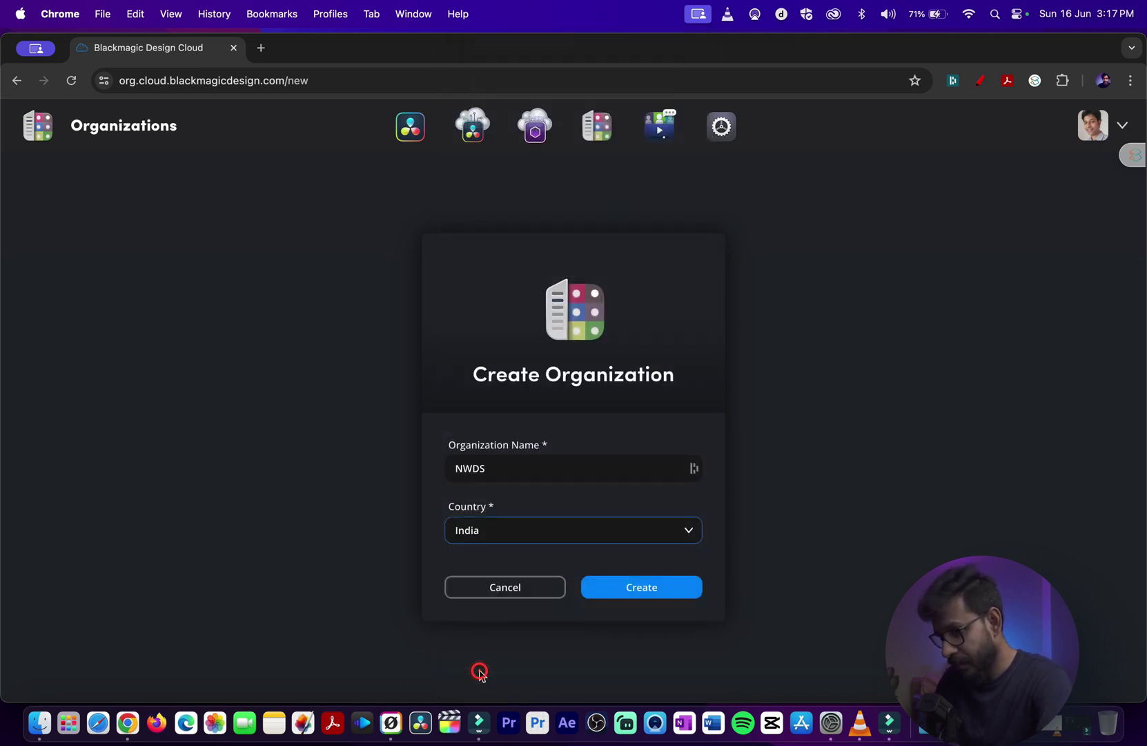
{"action": "left_click", "coordinate": [654, 589]}
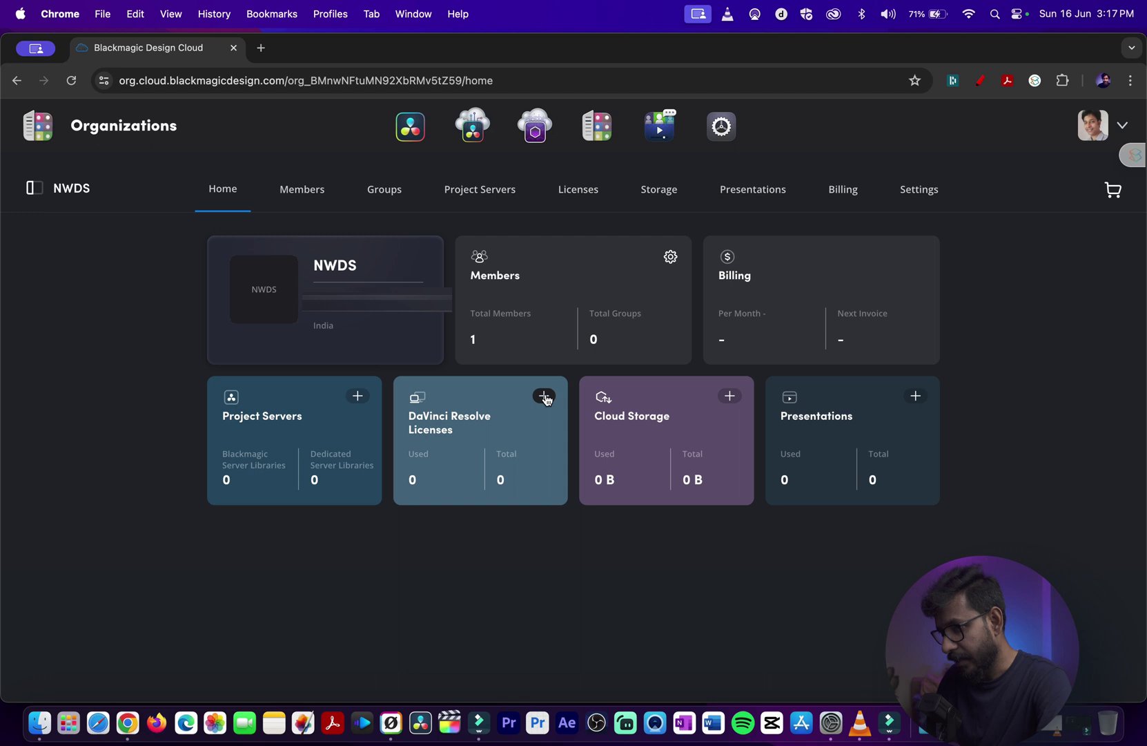
{"action": "left_click", "coordinate": [544, 395]}
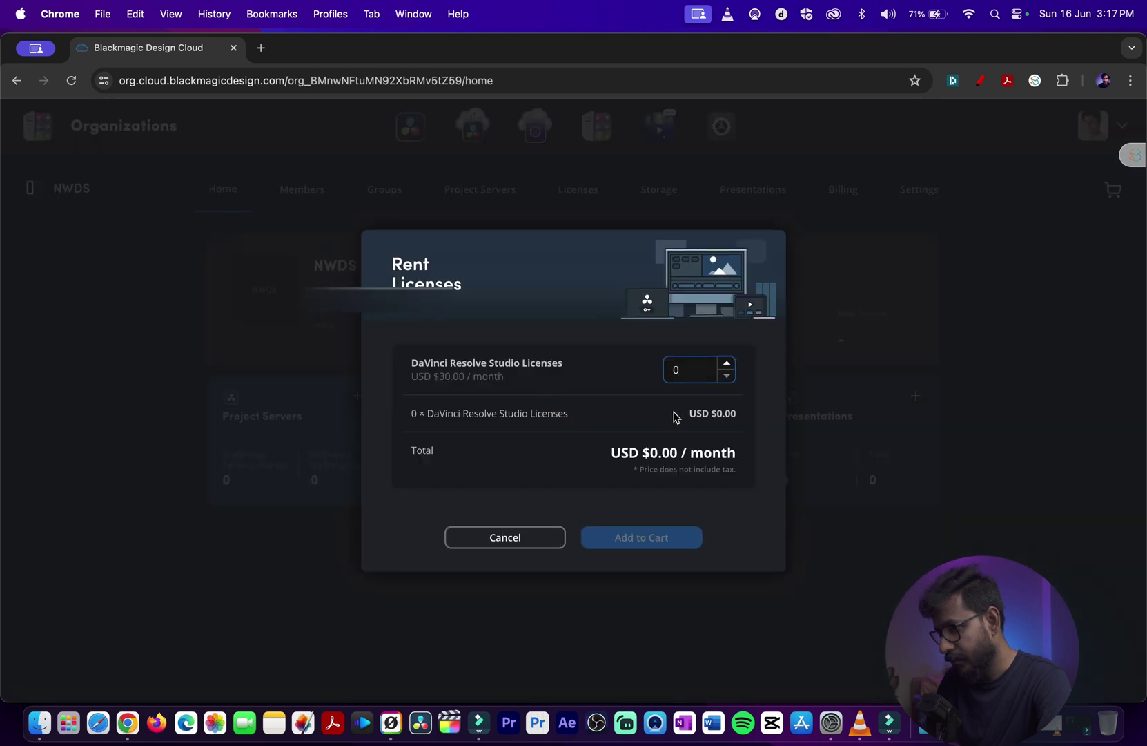
{"action": "left_click", "coordinate": [727, 364]}
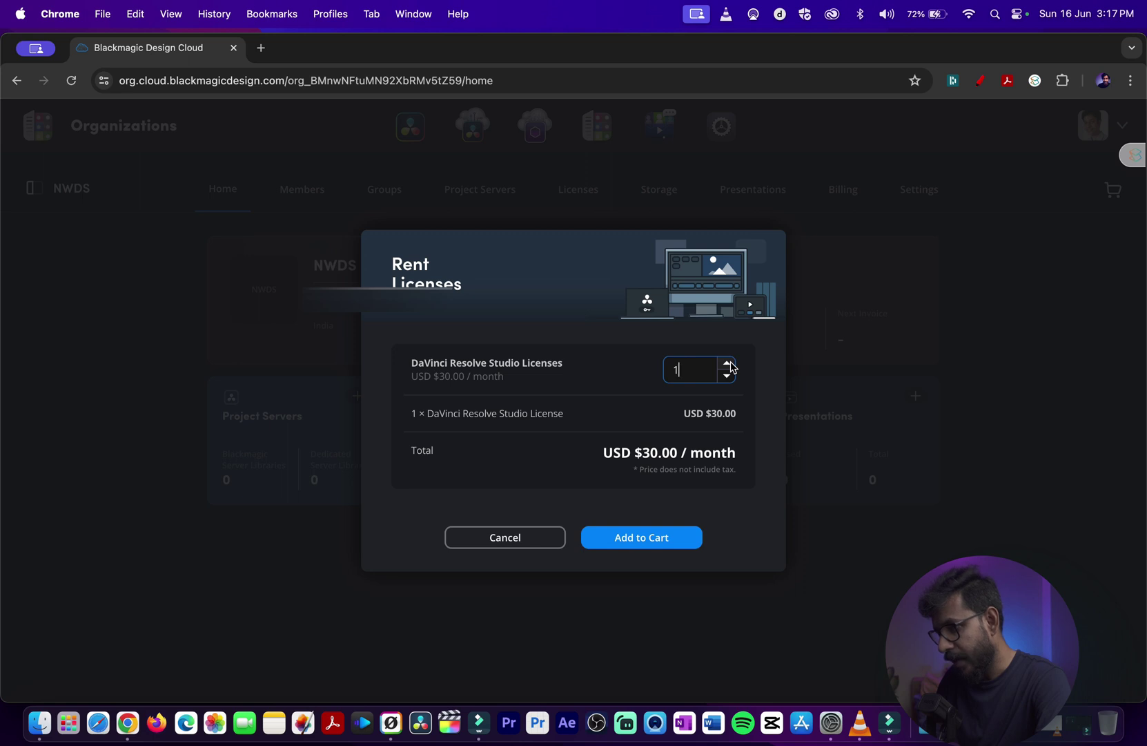
{"action": "left_click", "coordinate": [463, 376]}
{"action": "left_click_drag", "start_coordinate": [463, 376], "coordinate": [412, 379]}
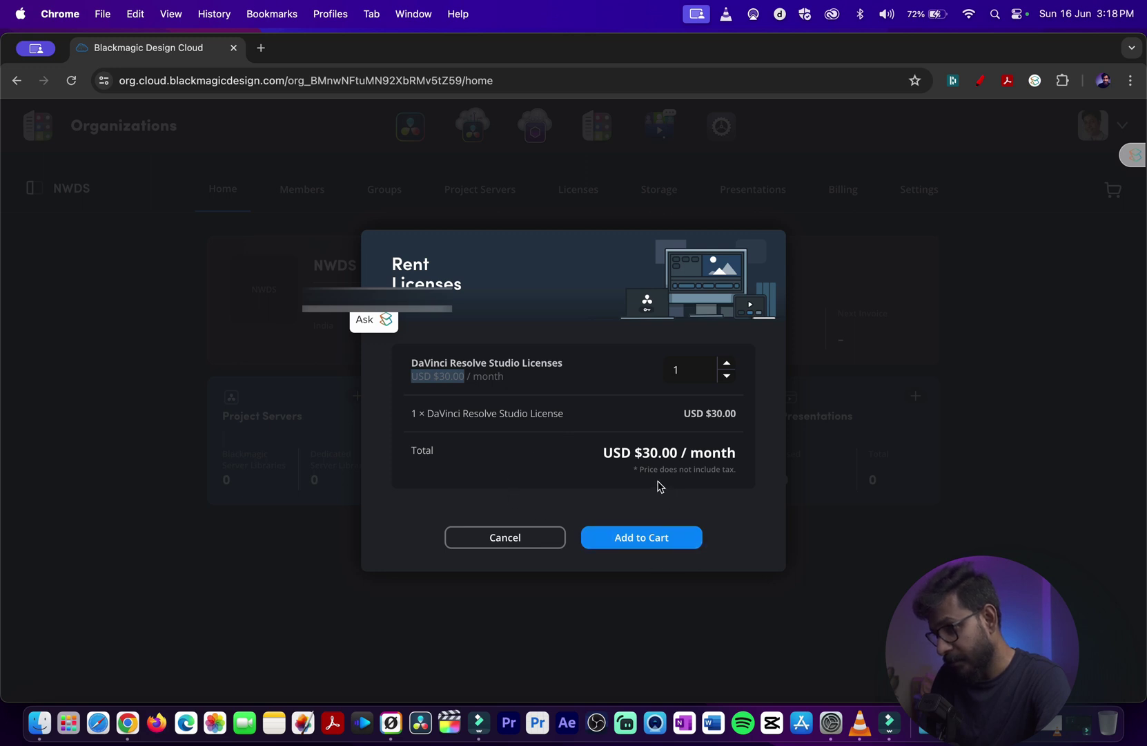
{"action": "left_click_drag", "start_coordinate": [641, 470], "coordinate": [746, 479]}
{"action": "left_click_drag", "start_coordinate": [634, 452], "coordinate": [738, 472]}
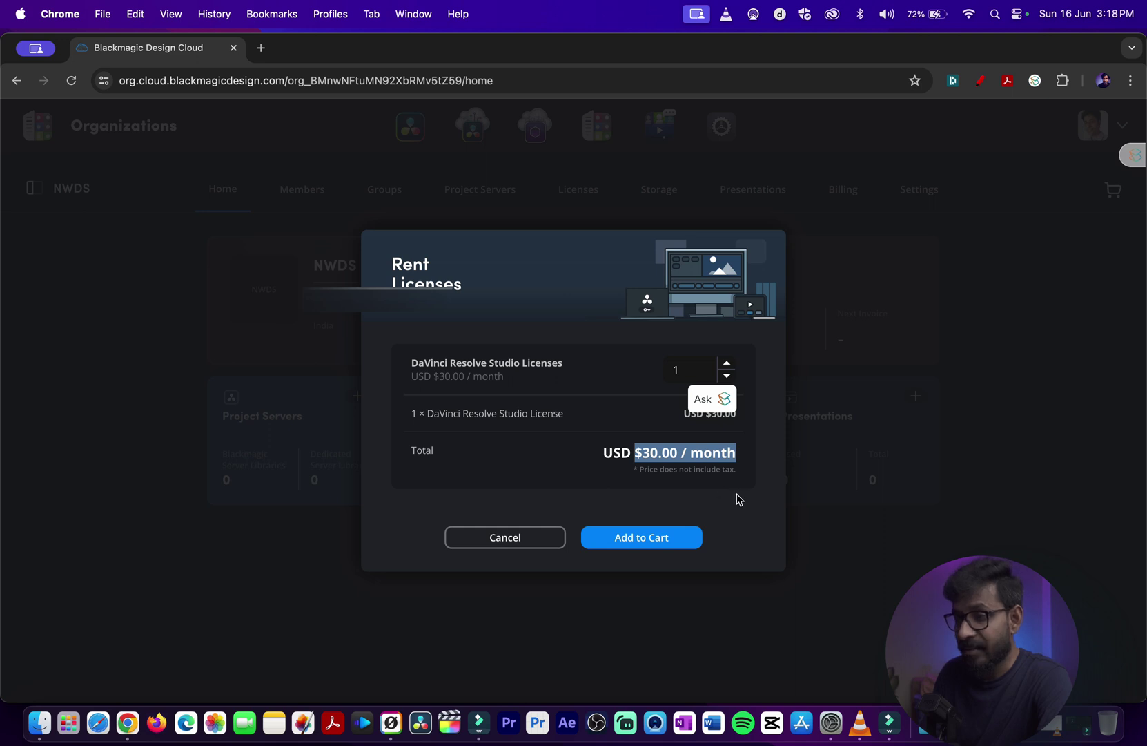
{"action": "left_click", "coordinate": [655, 487]}
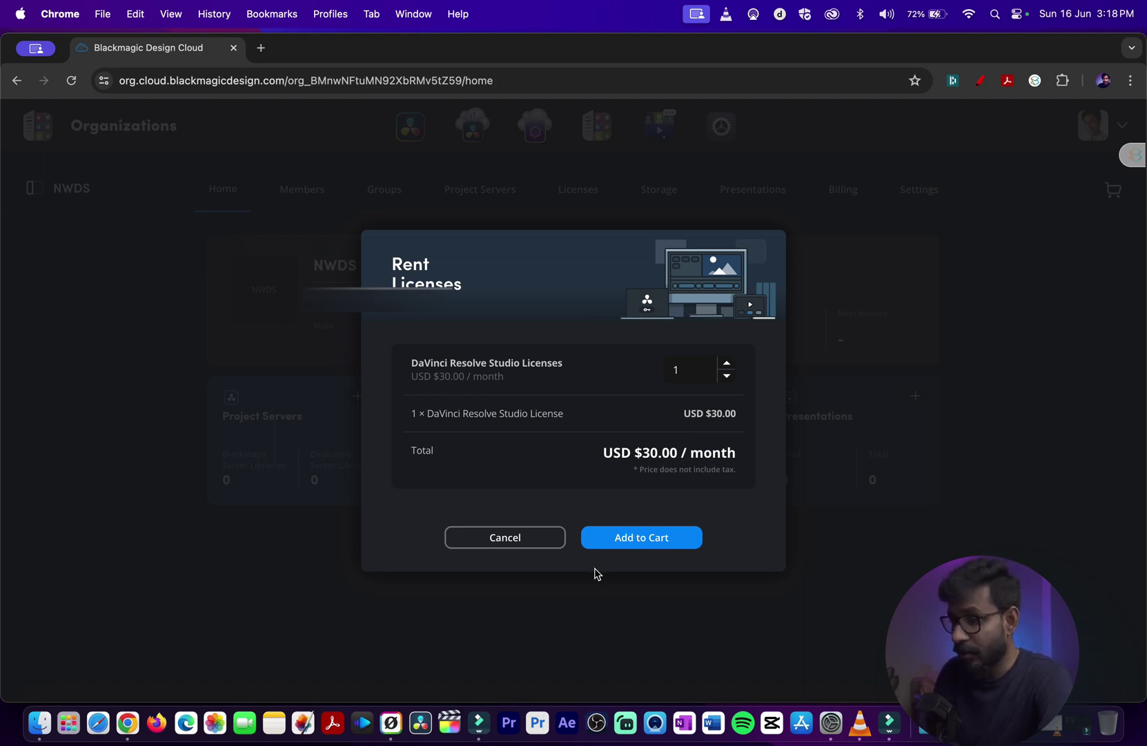
{"action": "left_click", "coordinate": [506, 542]}
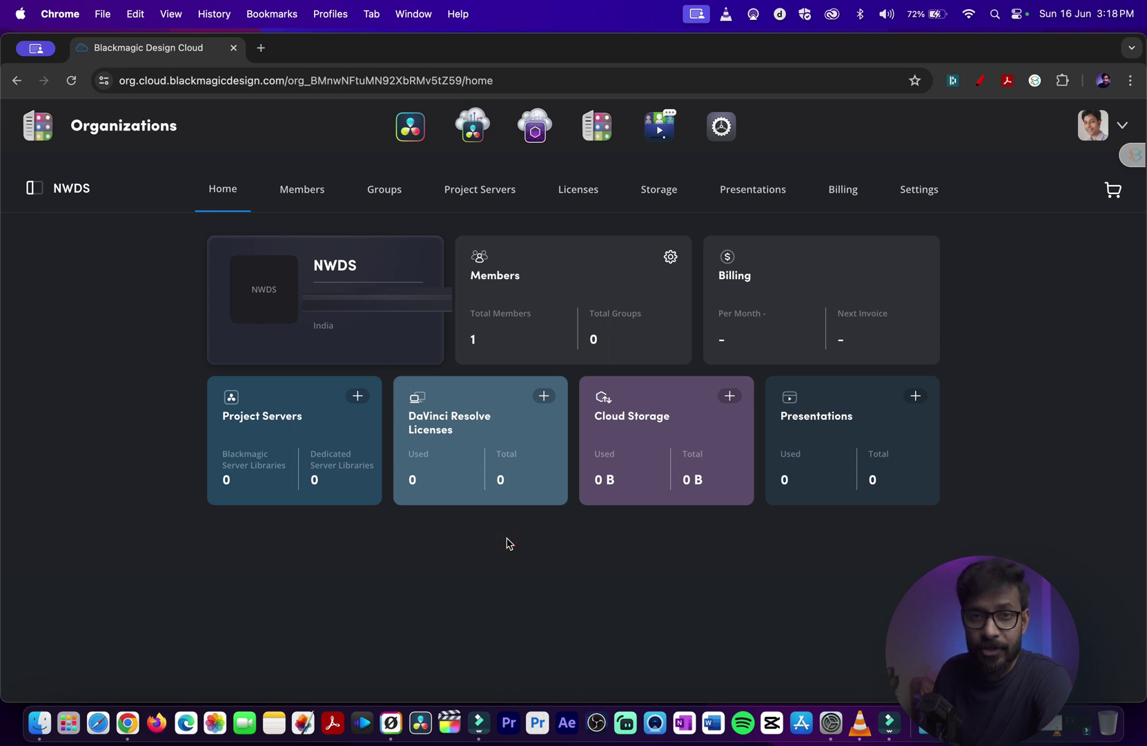